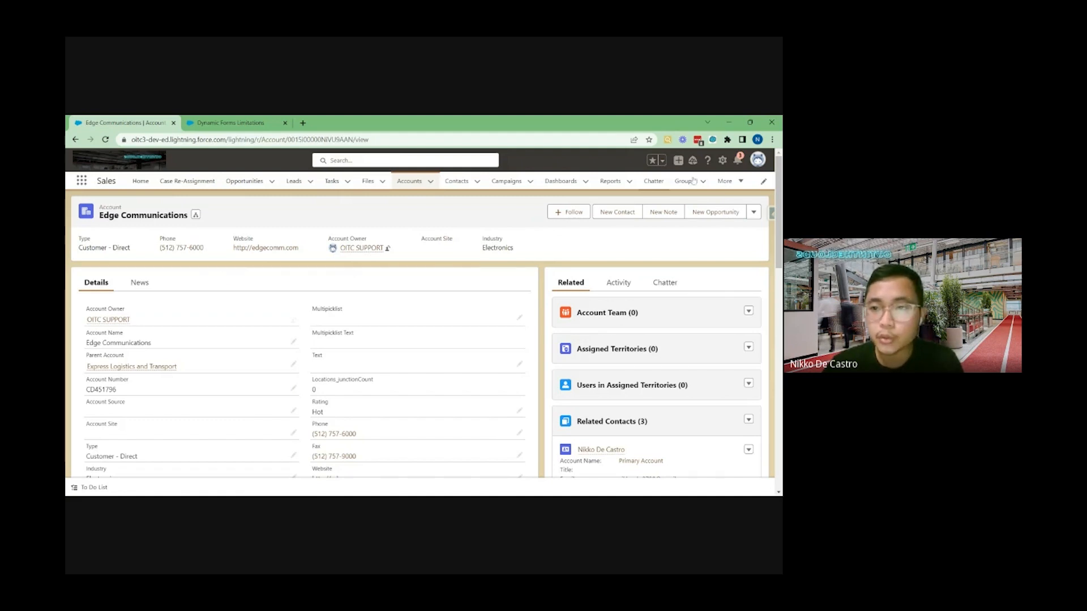
Open the Edge Communications account page for editing in Lightning App Builder
left_click(723, 162)
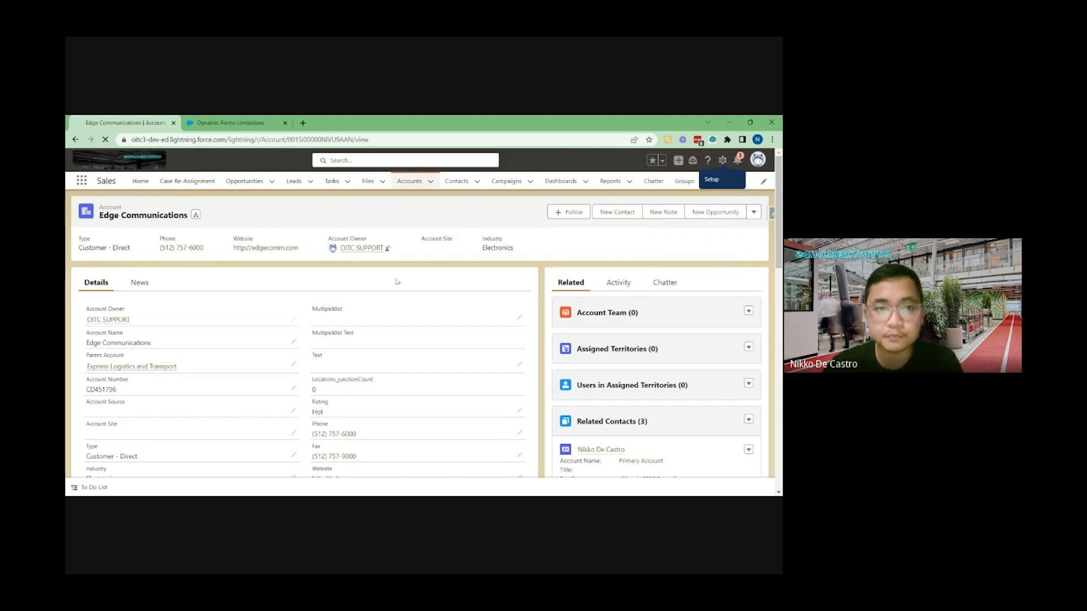
left_click(673, 267)
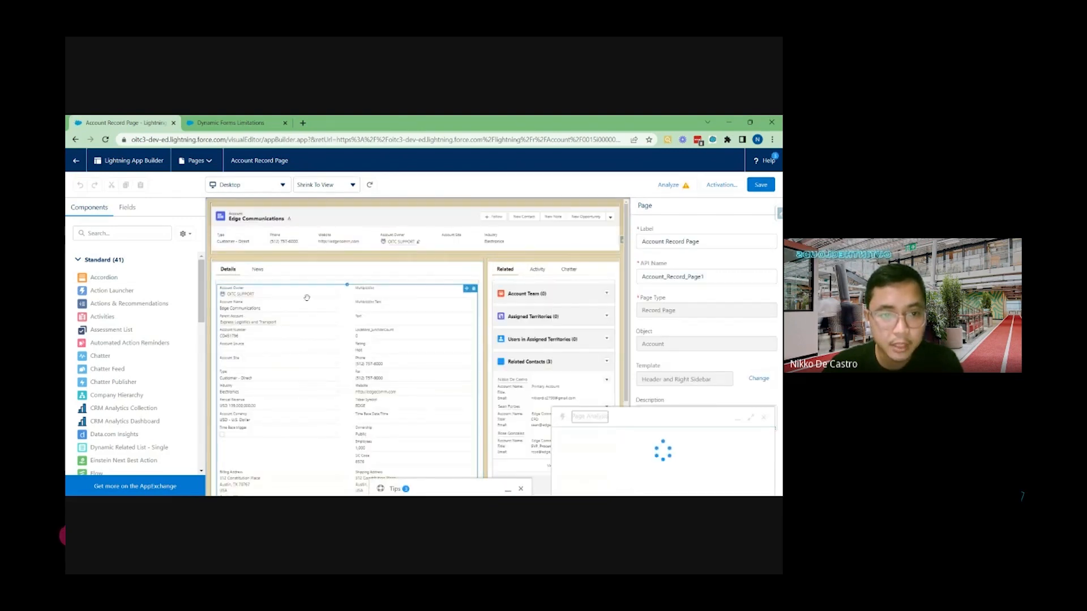
Close the page analysis and start upgrading the Record Detail component to Dynamic Forms
scroll(307, 297, "down", 2)
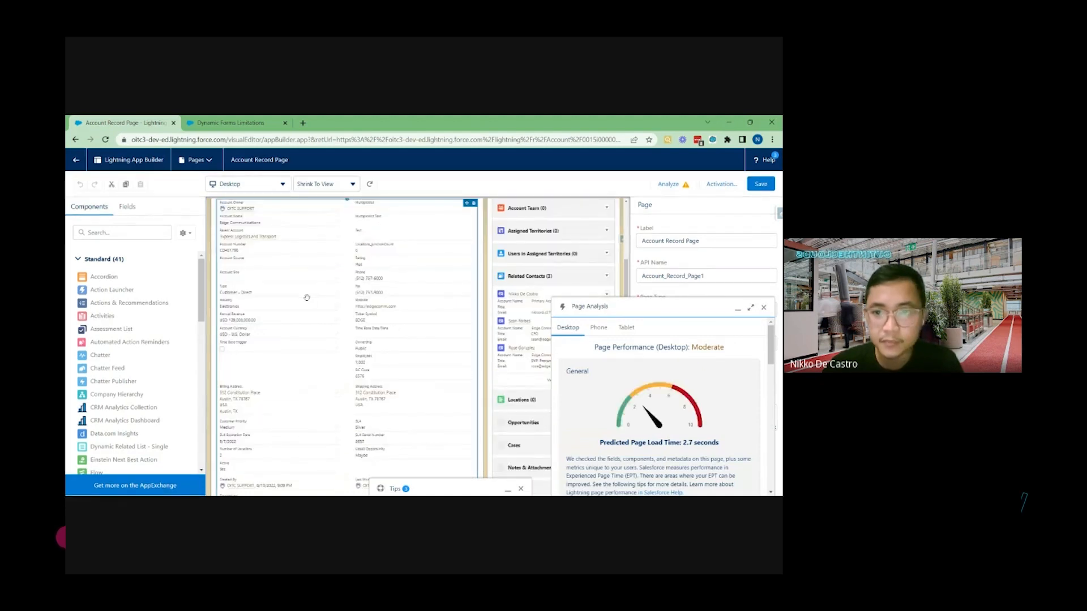
left_click(763, 307)
scroll(383, 304, "up", 2)
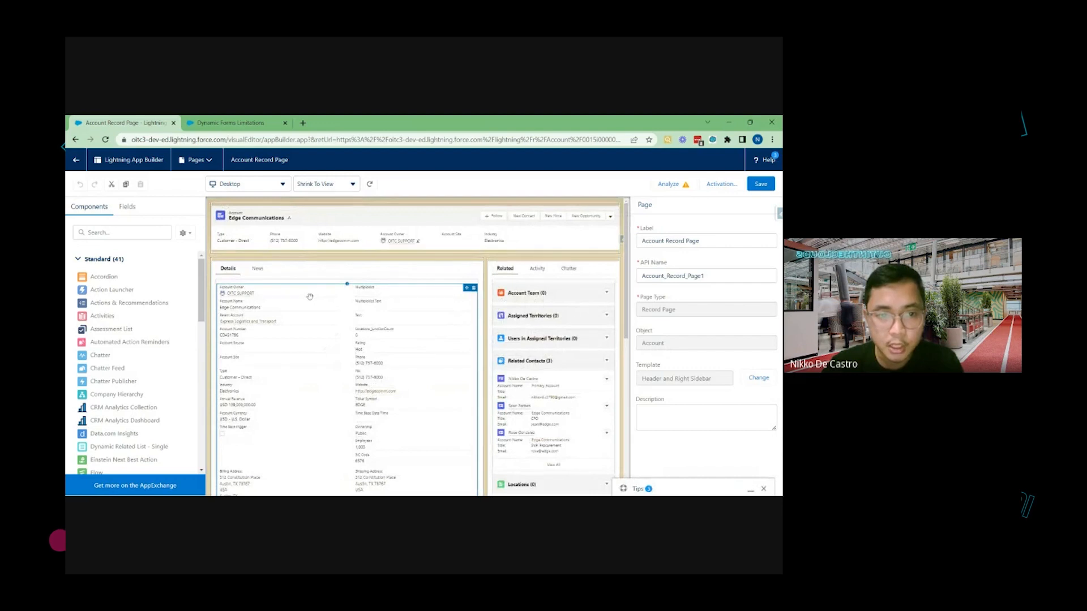
scroll(310, 297, "down", 2)
left_click(310, 296)
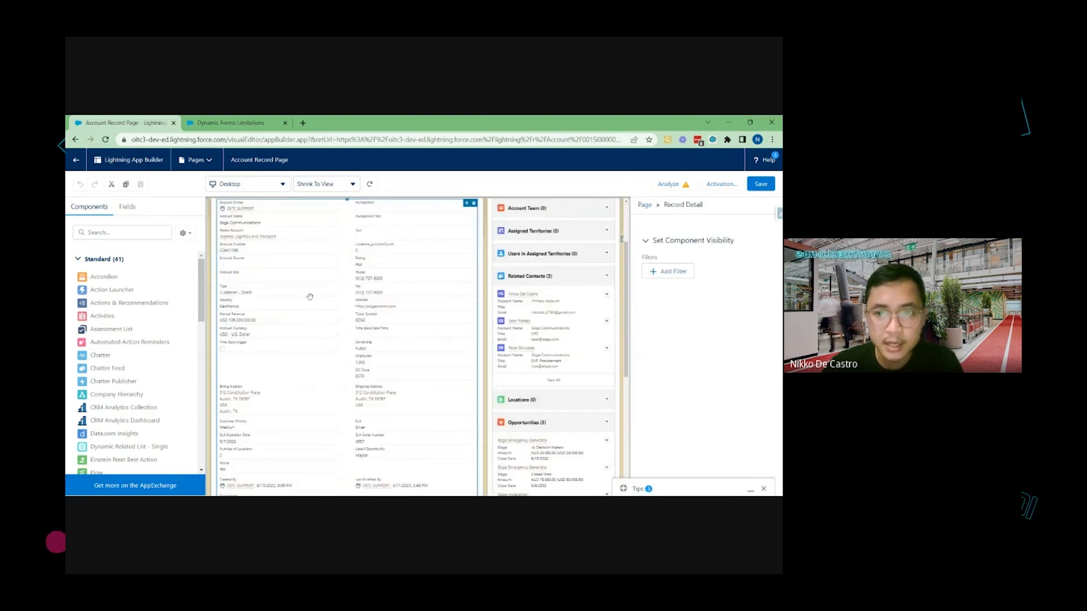
scroll(417, 340, "up", 1)
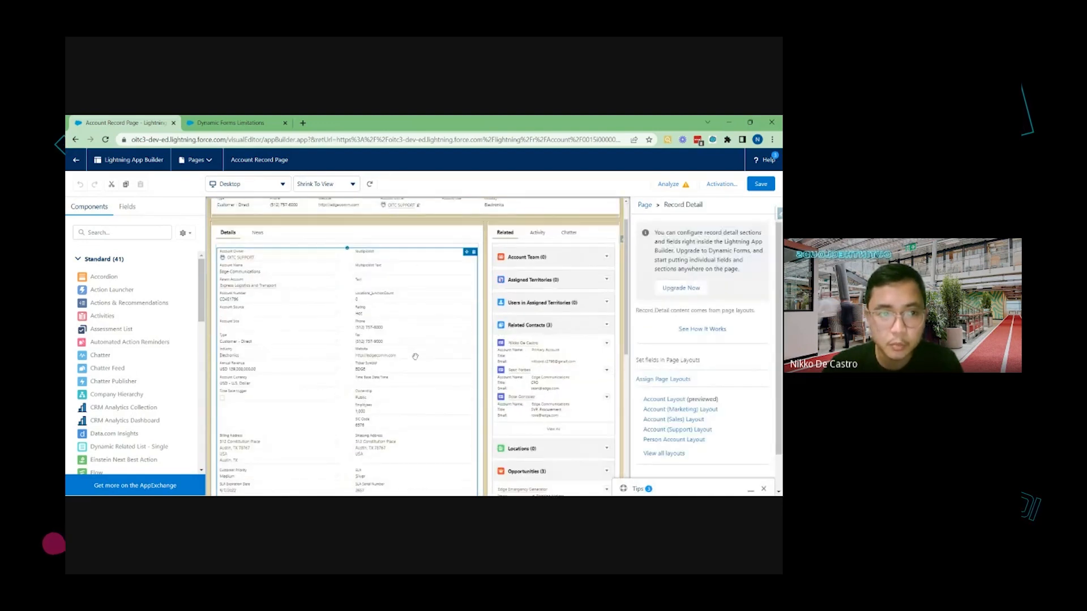
left_click(681, 289)
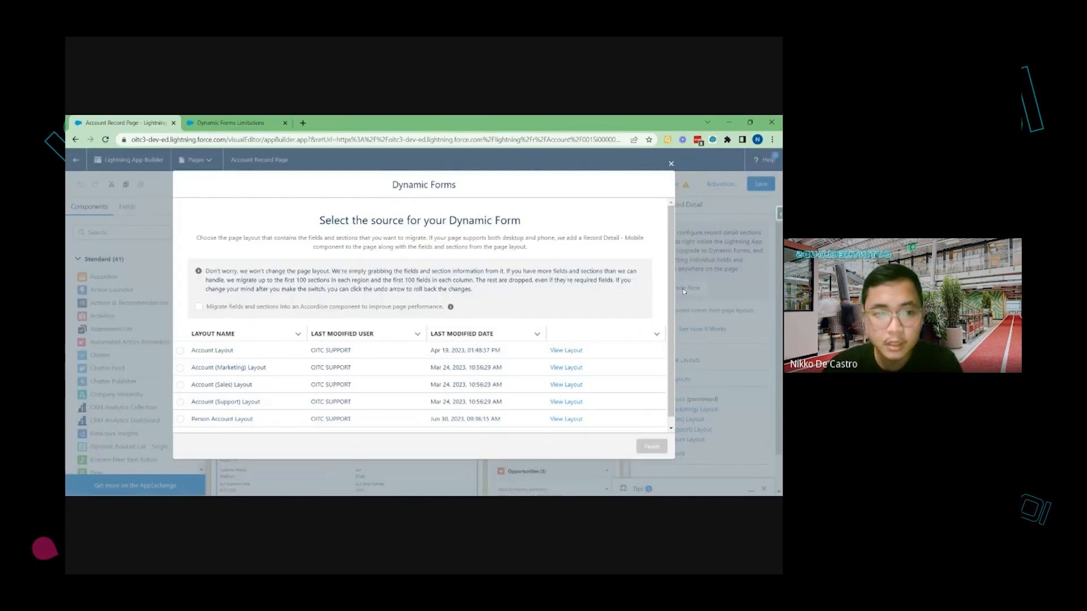
Migrate the fields into an Accordion component using Account Layout as the source, and finish
left_click(199, 307)
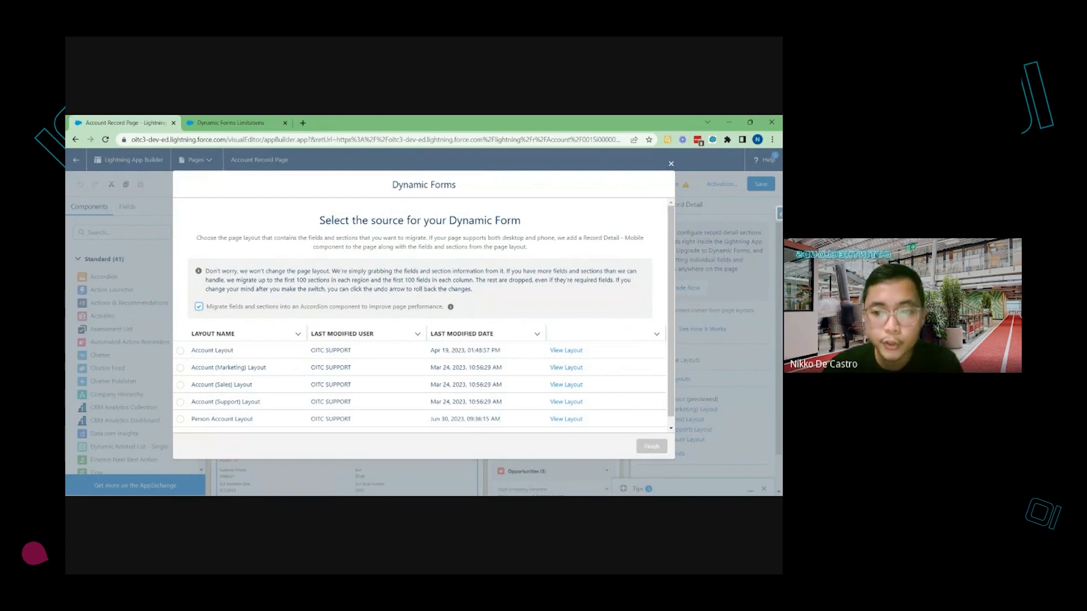
left_click(182, 352)
left_click(180, 352)
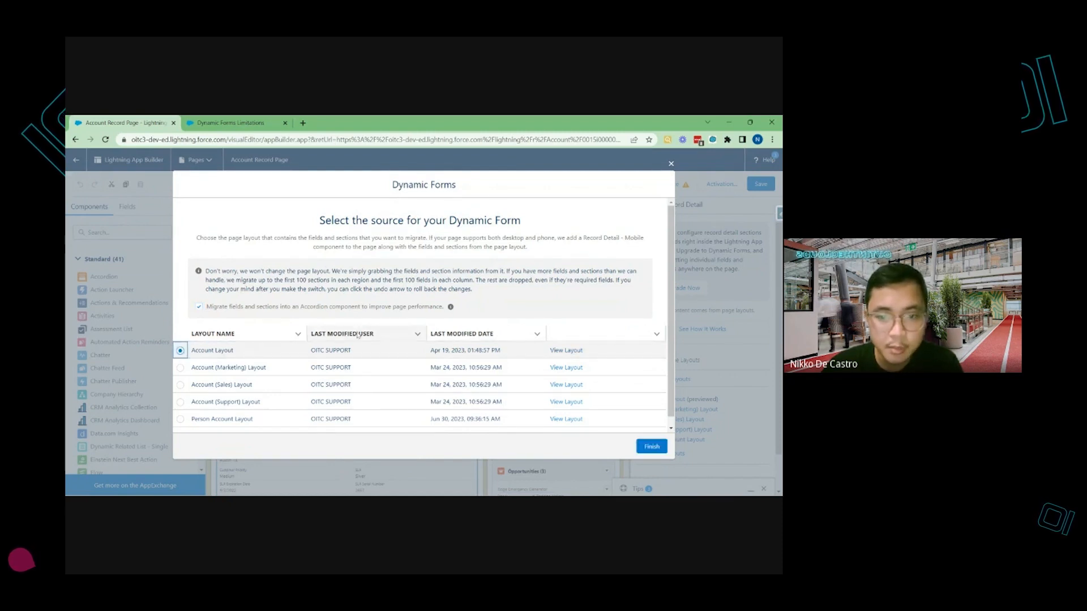
left_click(651, 447)
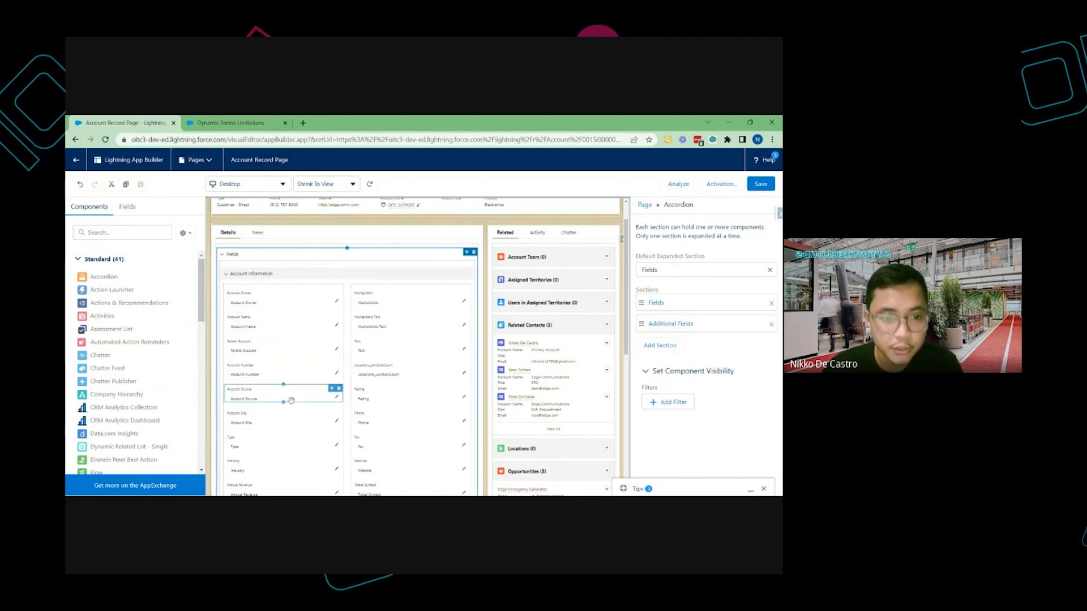
Examine the migrated Fields and Additional Fields accordion sections and their fields
scroll(291, 401, "down", 3)
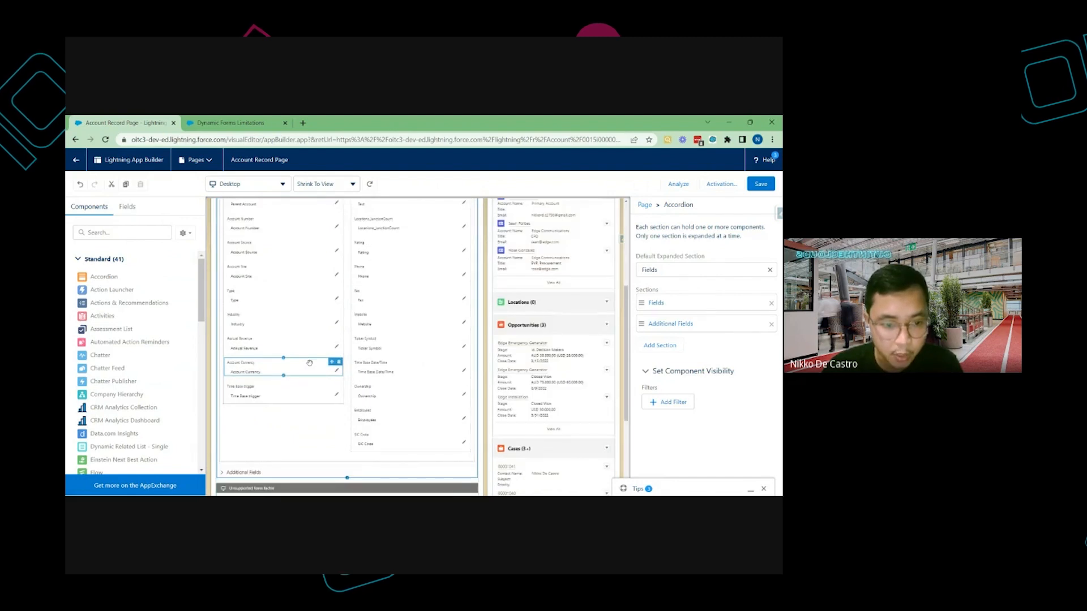
scroll(309, 363, "up", 4)
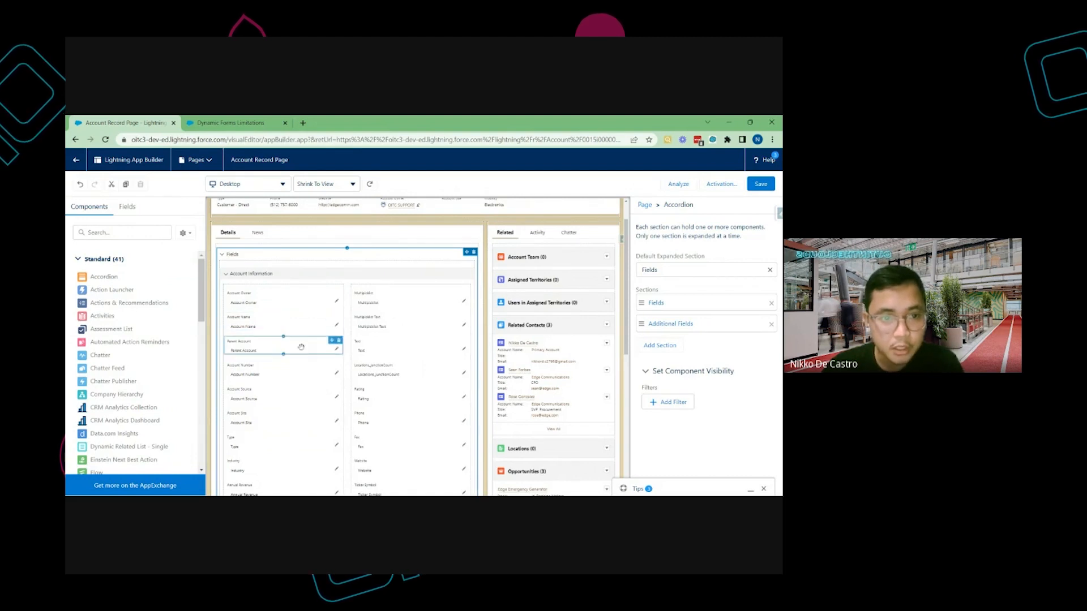
scroll(301, 347, "down", 5)
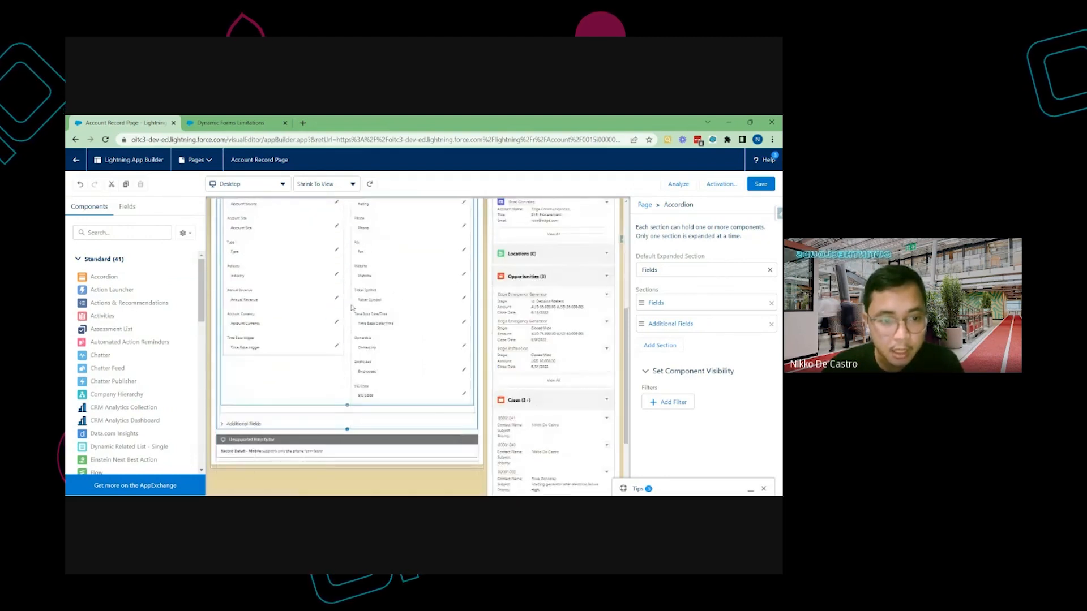
left_click(223, 424)
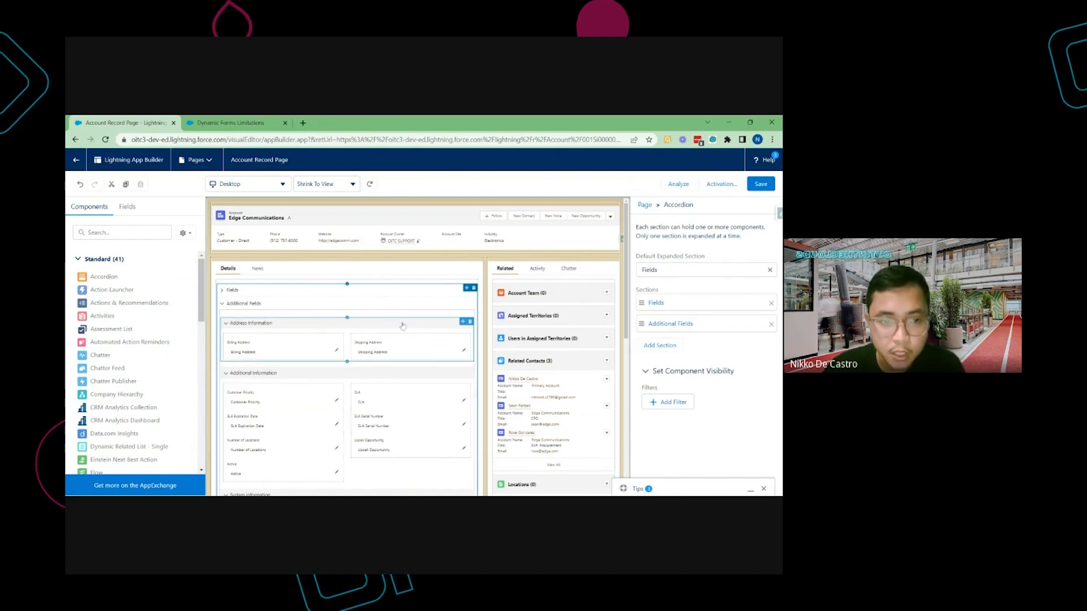
left_click(253, 346)
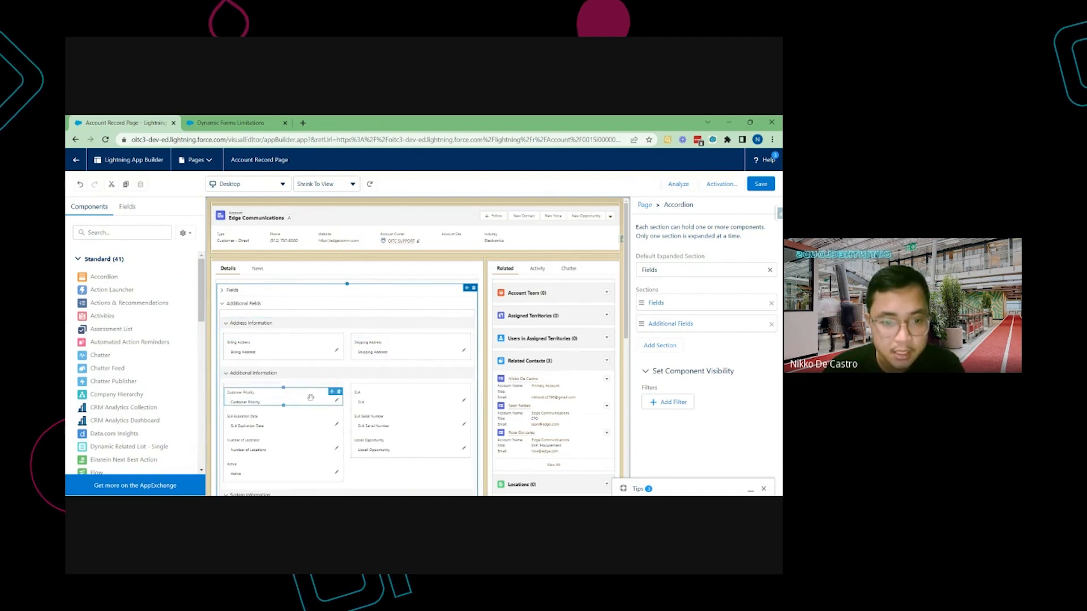
scroll(365, 412, "down", 1)
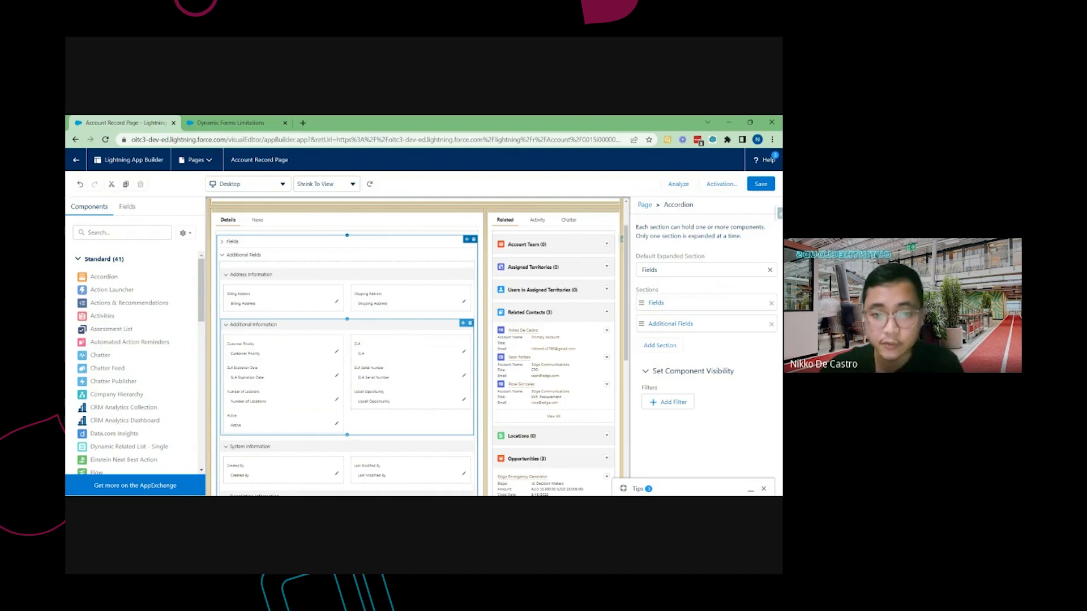
left_click(225, 244)
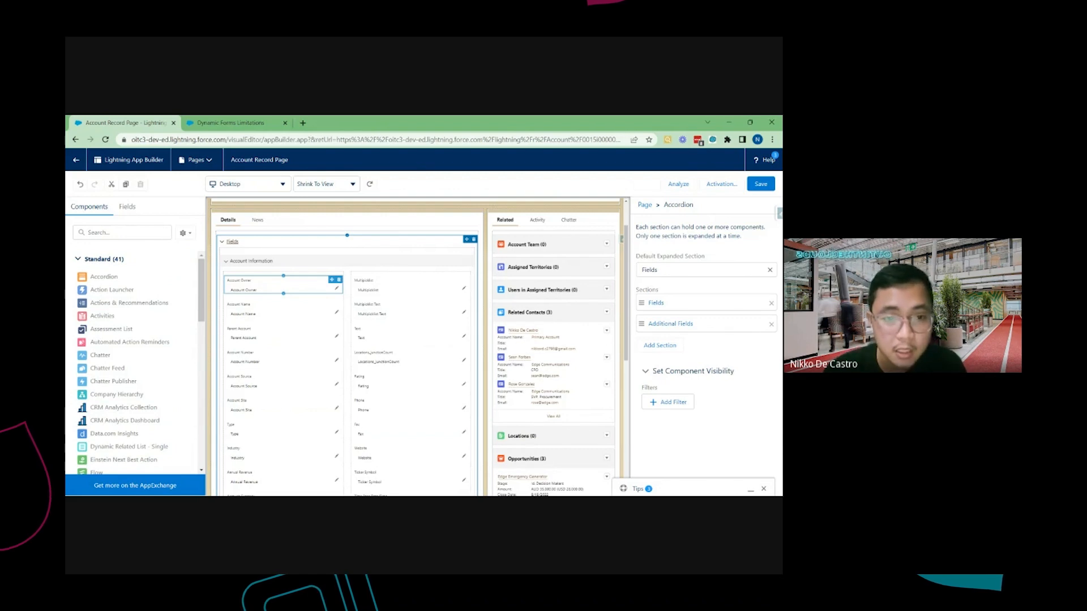
left_click(372, 289)
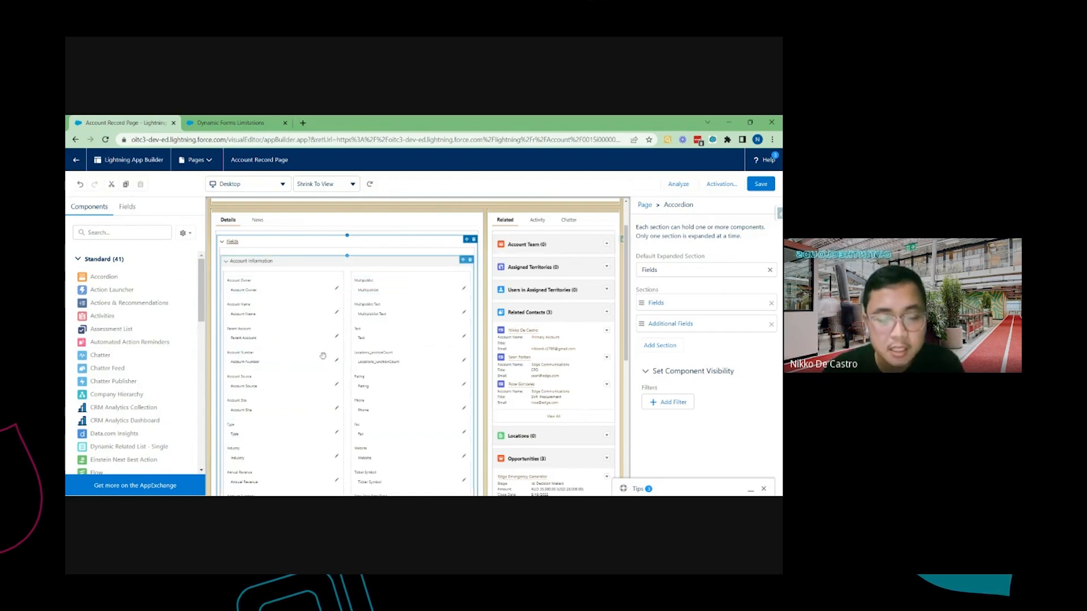
scroll(335, 379, "down", 1)
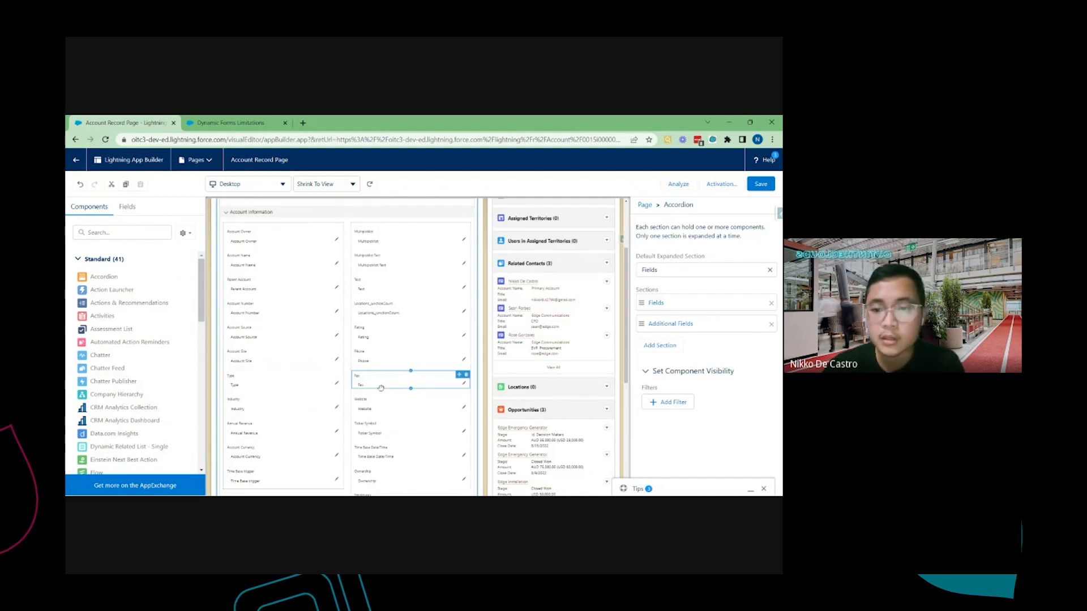
scroll(382, 386, "up", 1)
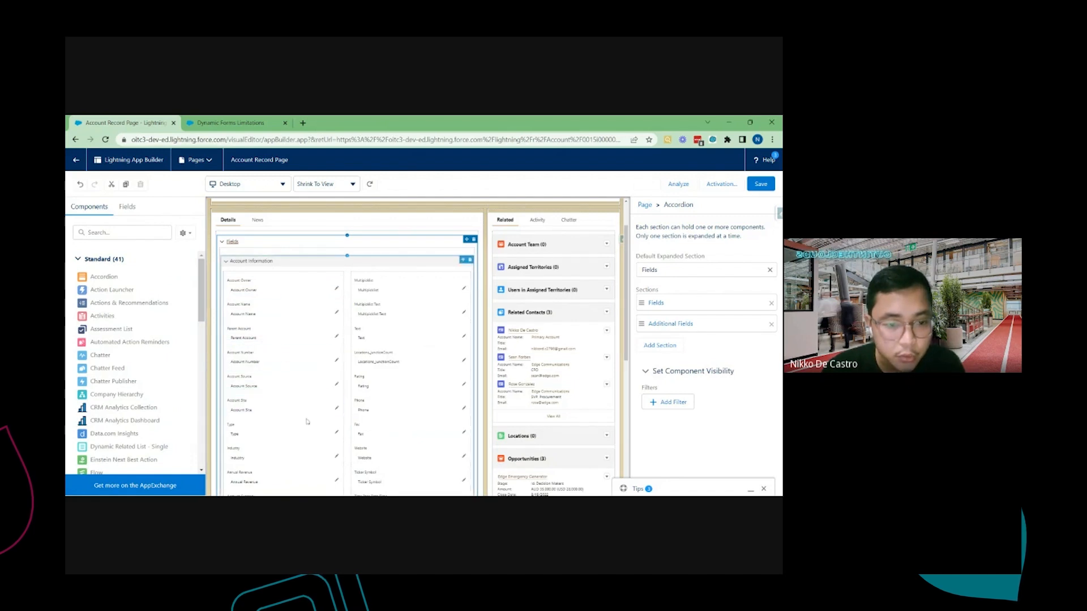
Give the Account Owner field a visibility filter of Type equals Prospect and save the page
left_click(295, 287)
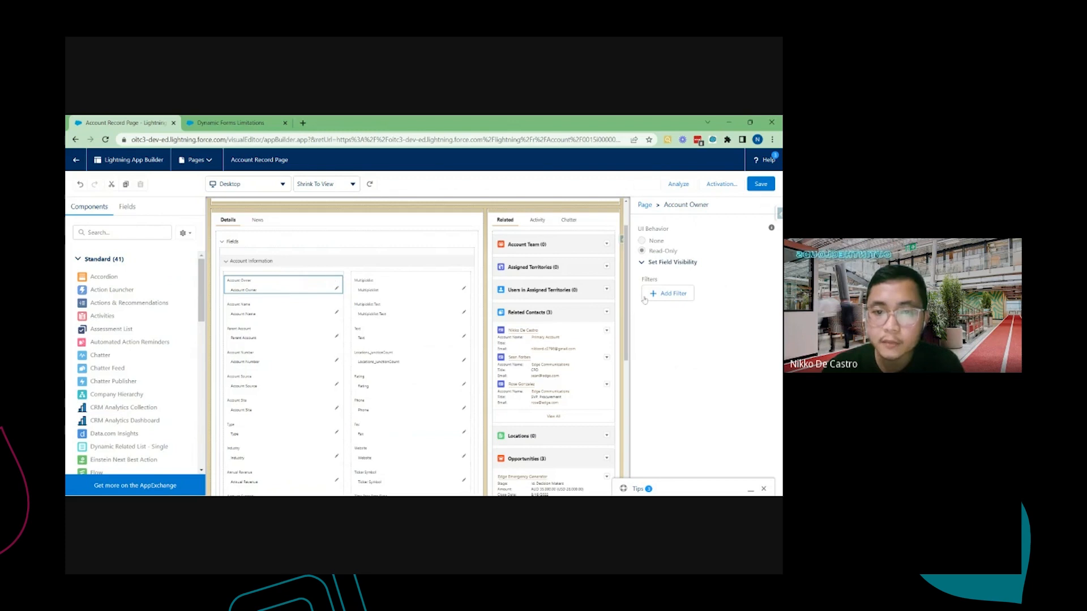
left_click(673, 294)
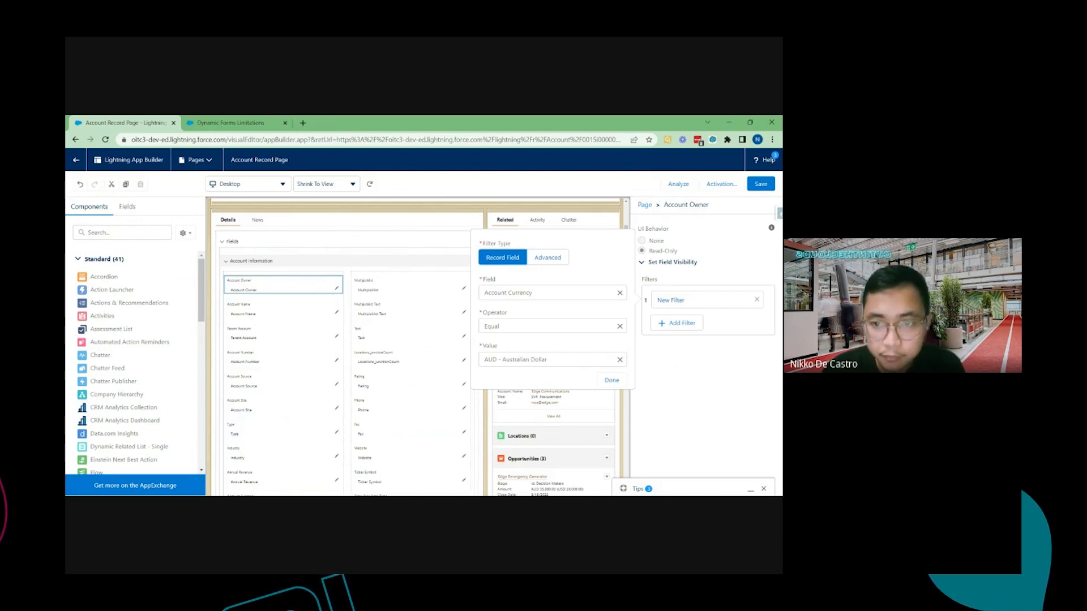
left_click(620, 293)
type("Type")
left_click(504, 311)
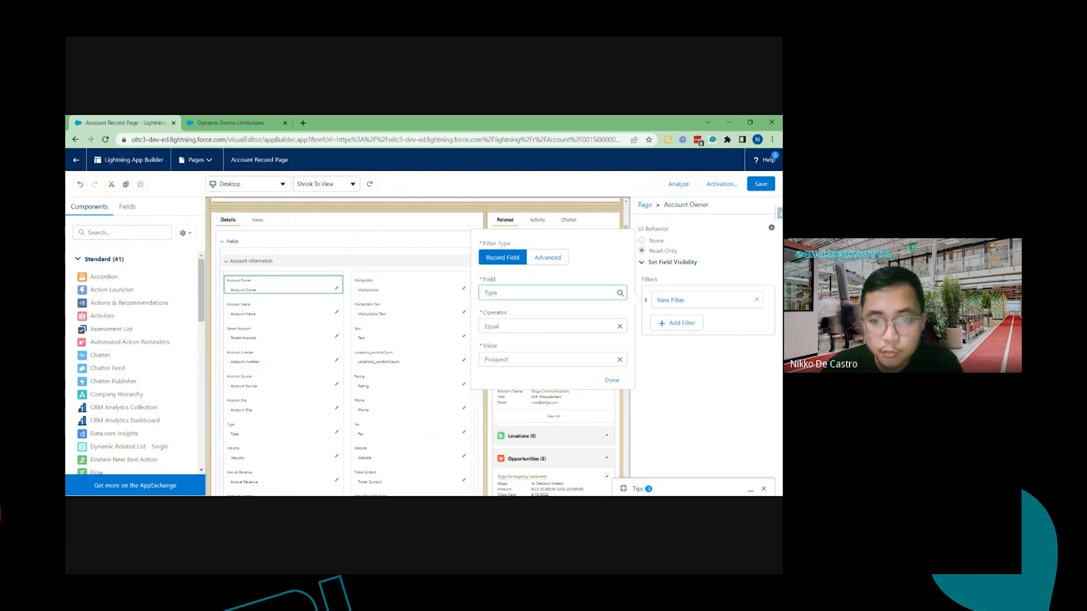
left_click(543, 359)
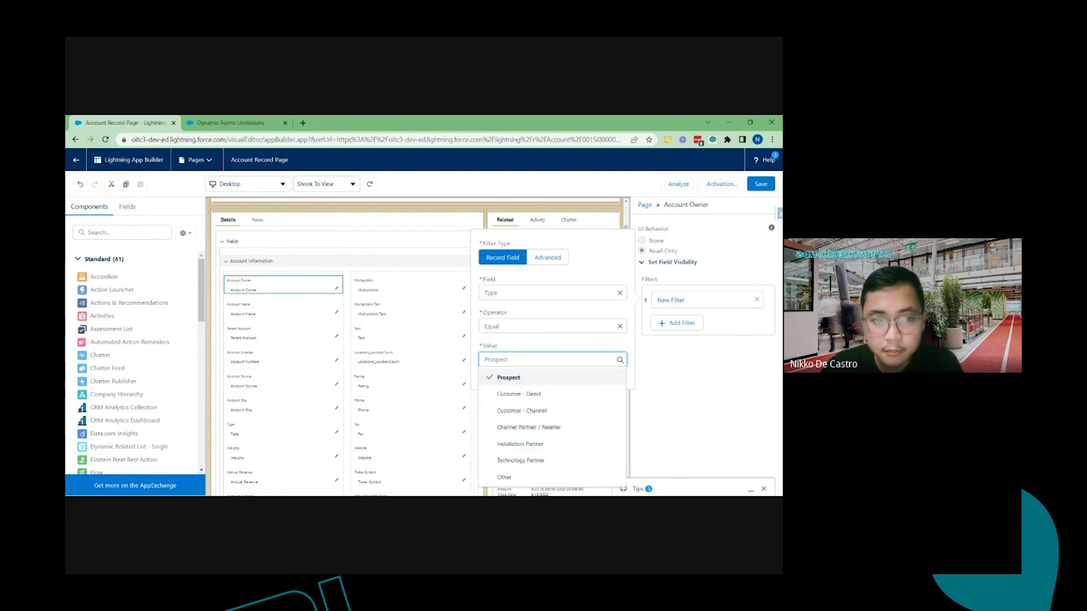
left_click(542, 378)
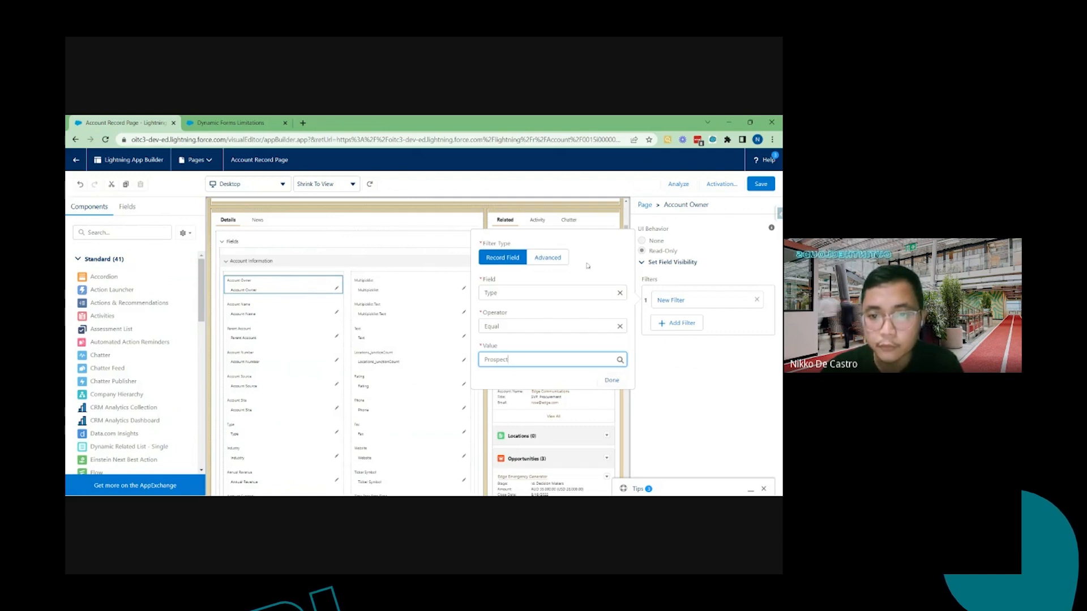
left_click(613, 381)
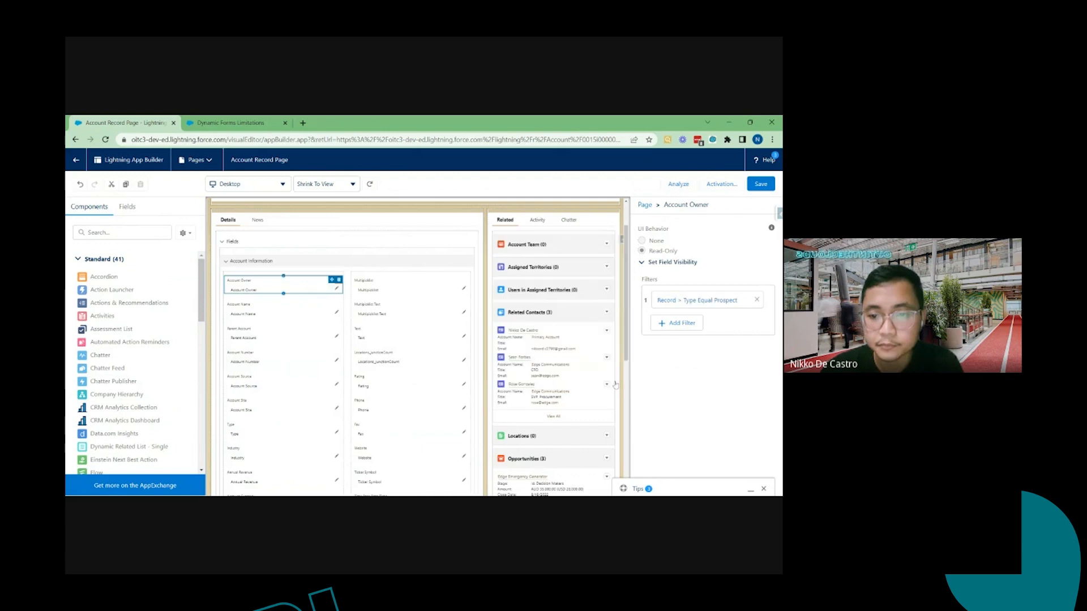
left_click(769, 188)
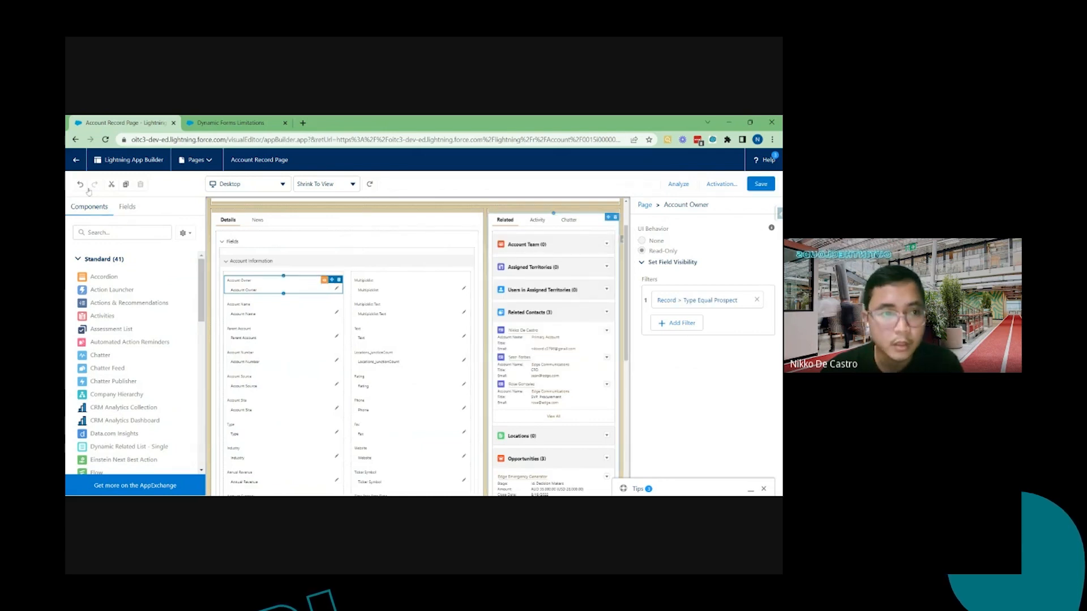
Return to the Edge Communications record, change its Type to Prospect and save
left_click(73, 162)
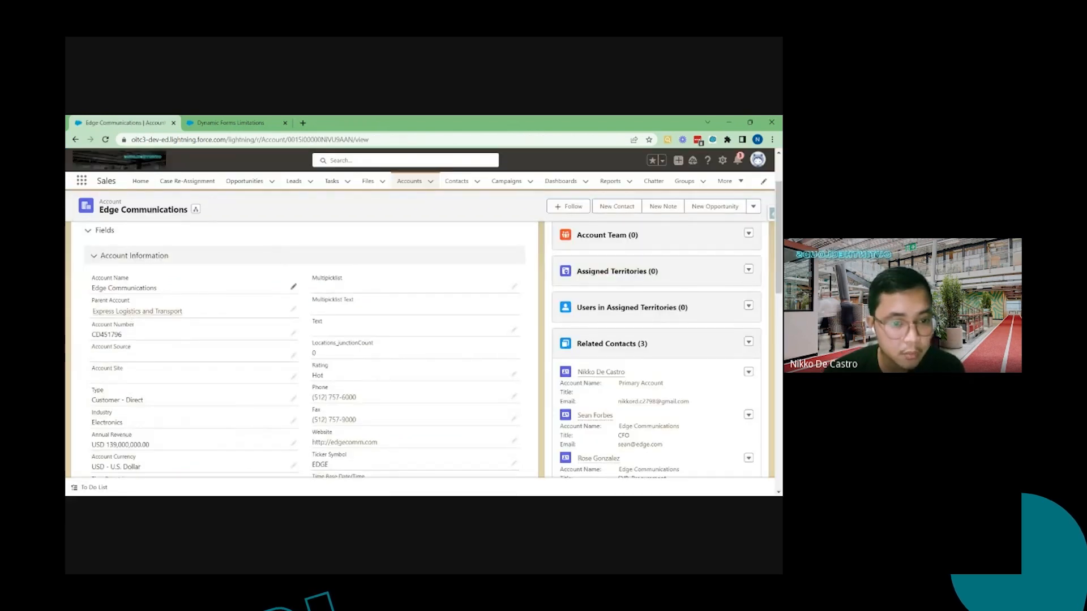
left_click(291, 399)
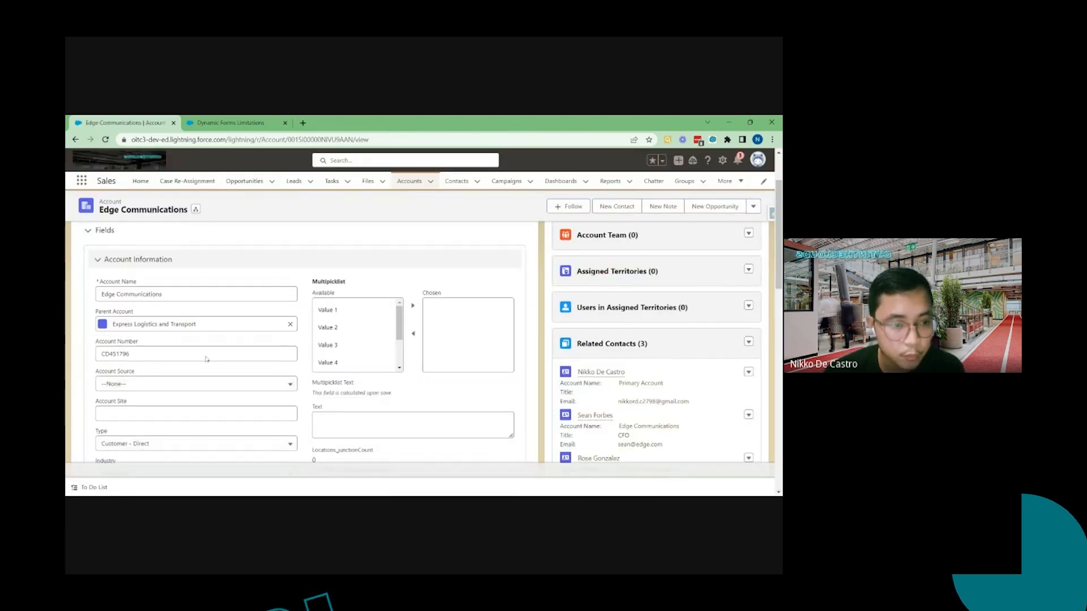
scroll(158, 379, "down", 2)
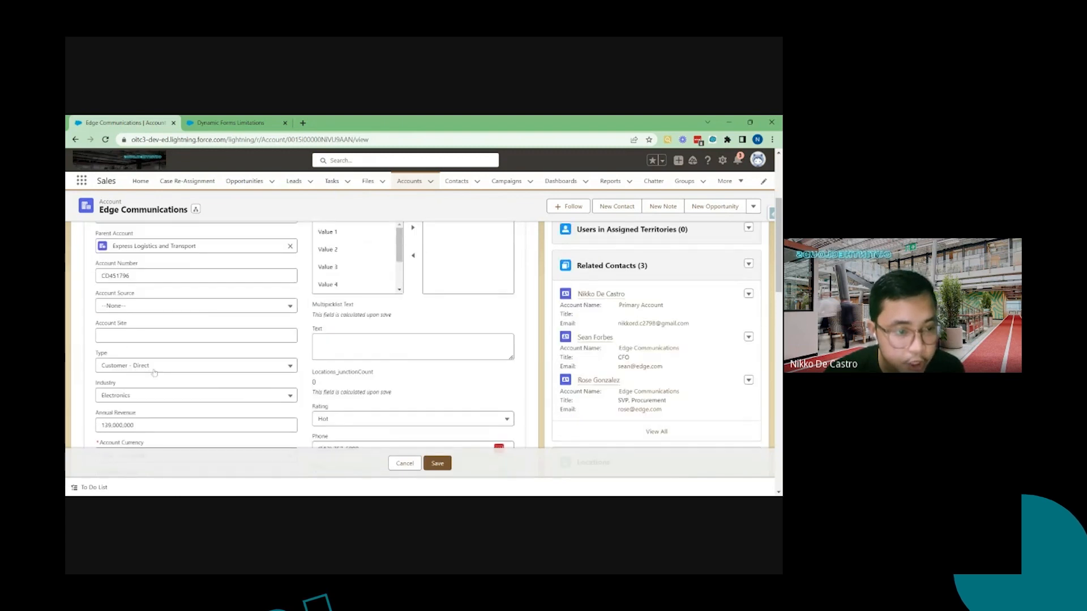
left_click(154, 369)
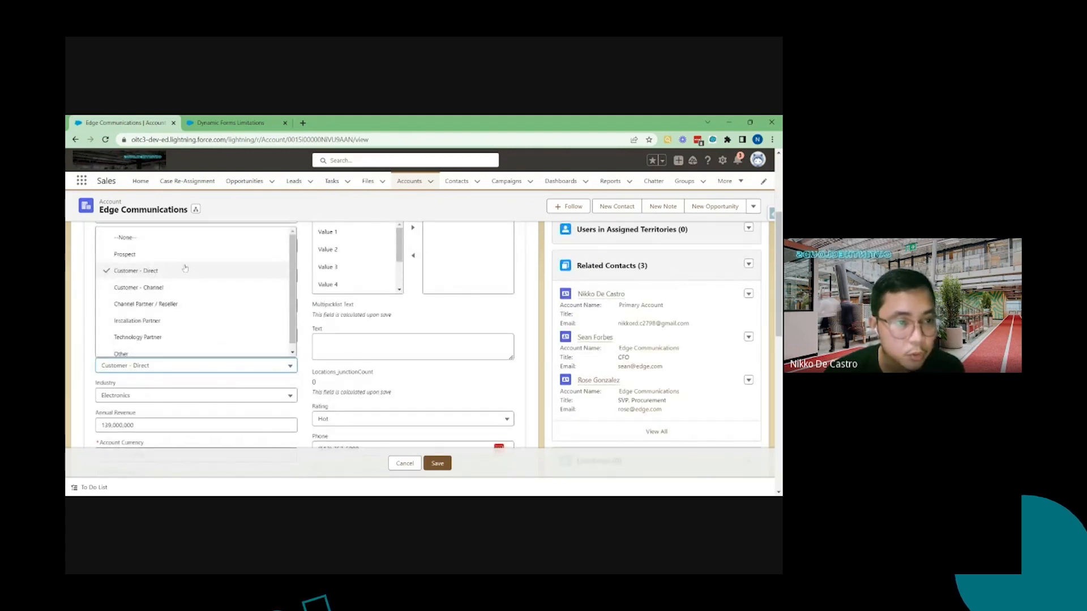
left_click(165, 254)
left_click(447, 464)
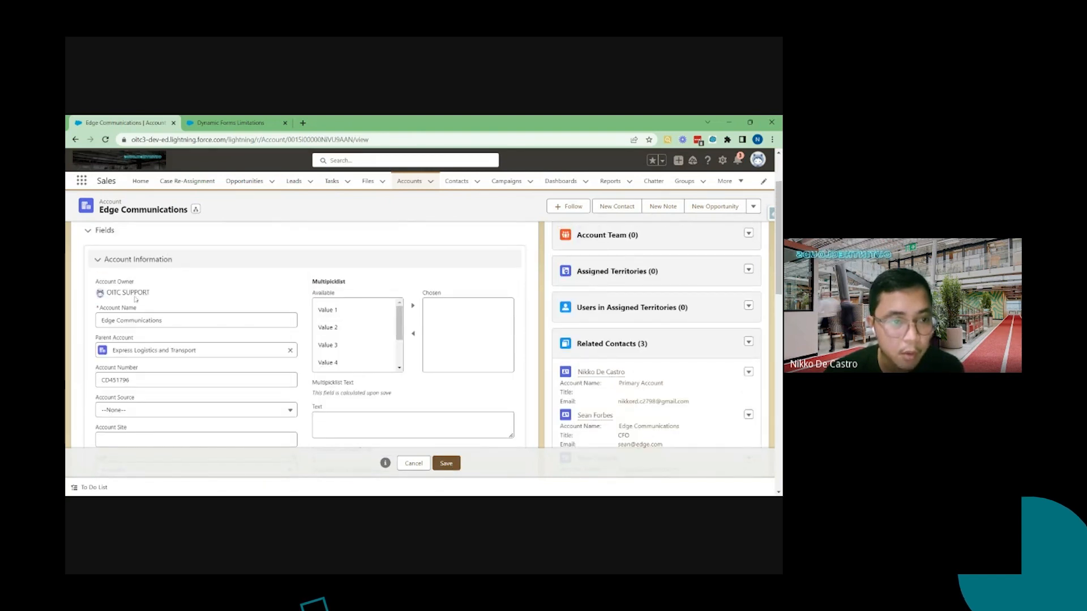
left_click(450, 466)
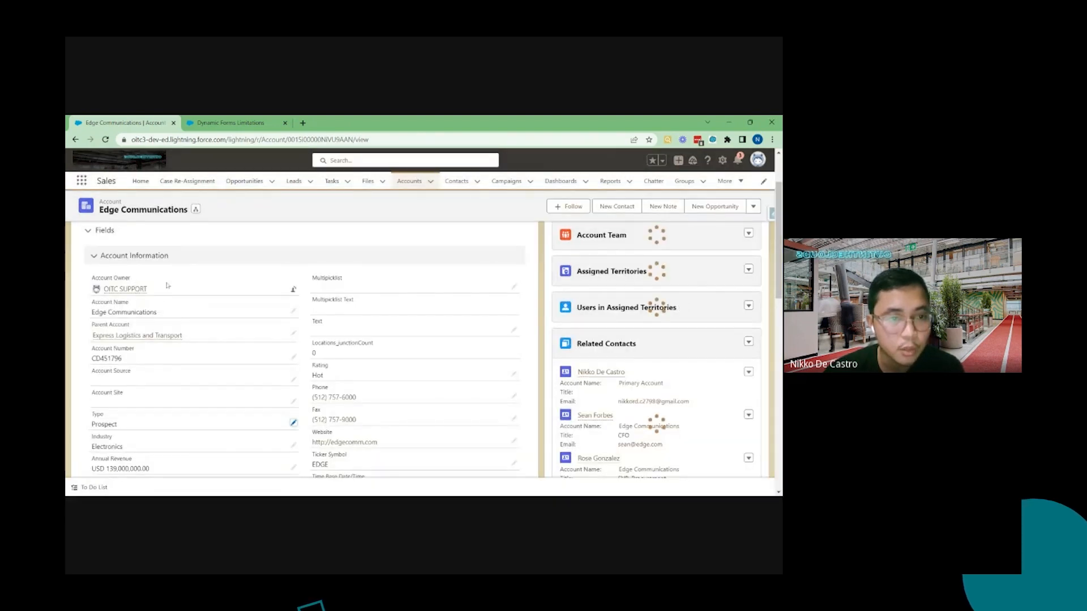
Change the Edge Communications account's Type to Customer - Direct and save the record
left_click_drag(168, 286, 83, 280)
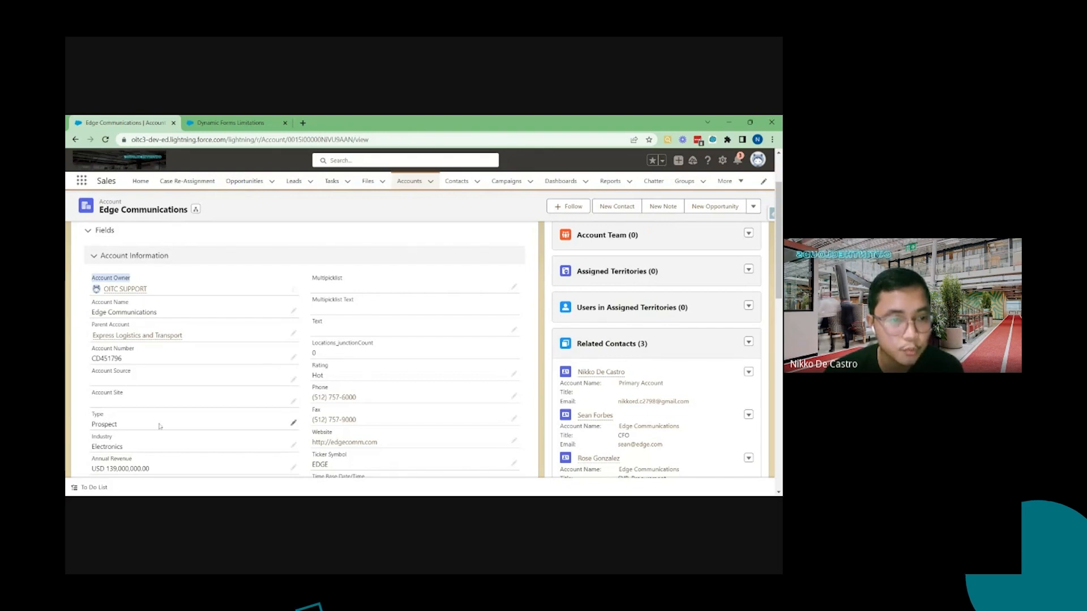
left_click(293, 425)
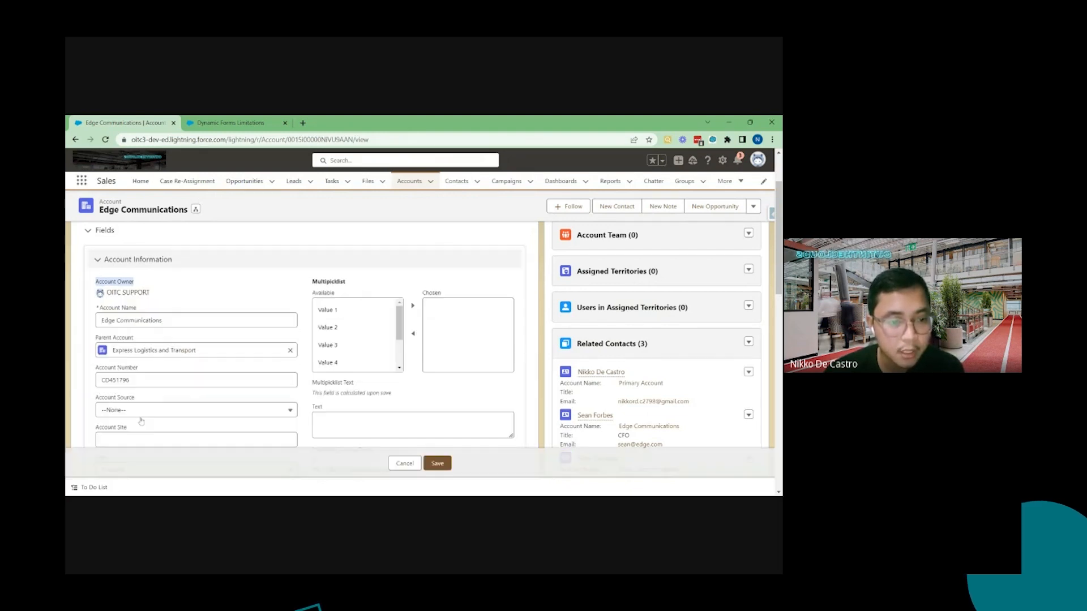
scroll(184, 372, "up", 5)
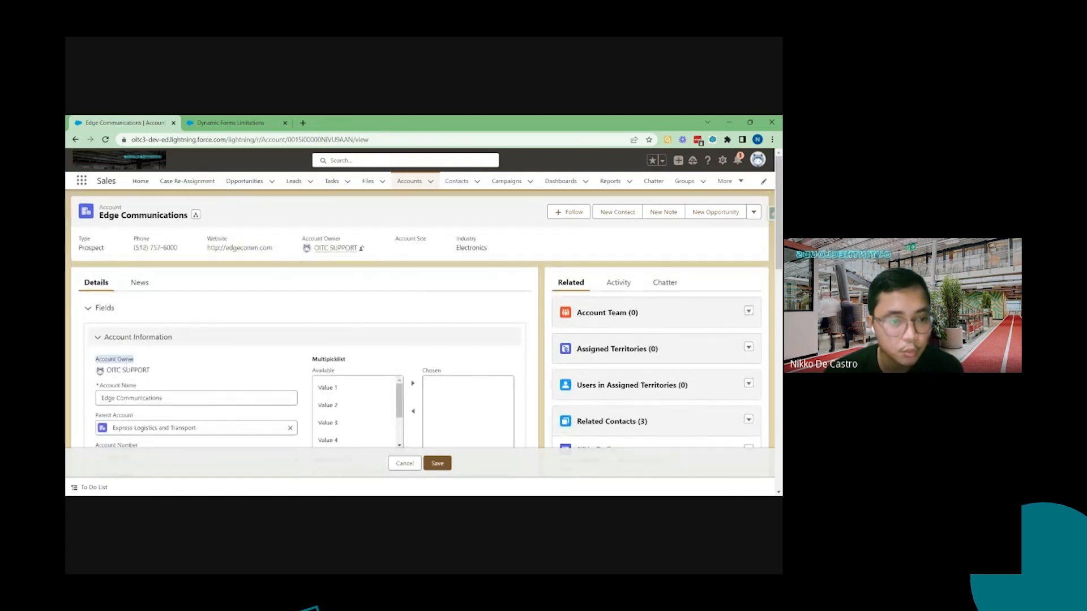
scroll(127, 359, "down", 5)
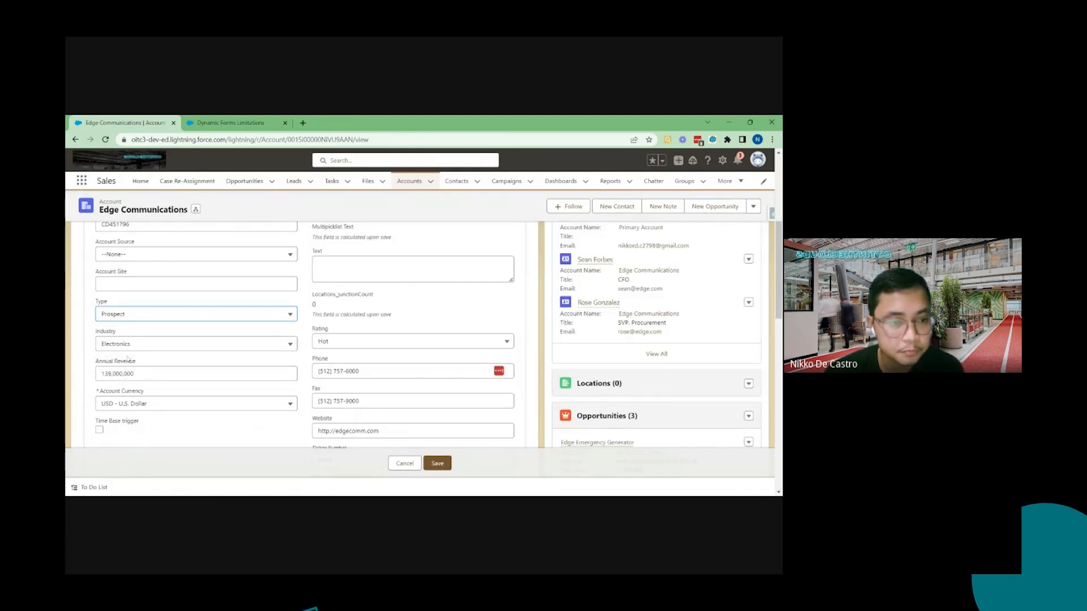
left_click(129, 319)
left_click(145, 368)
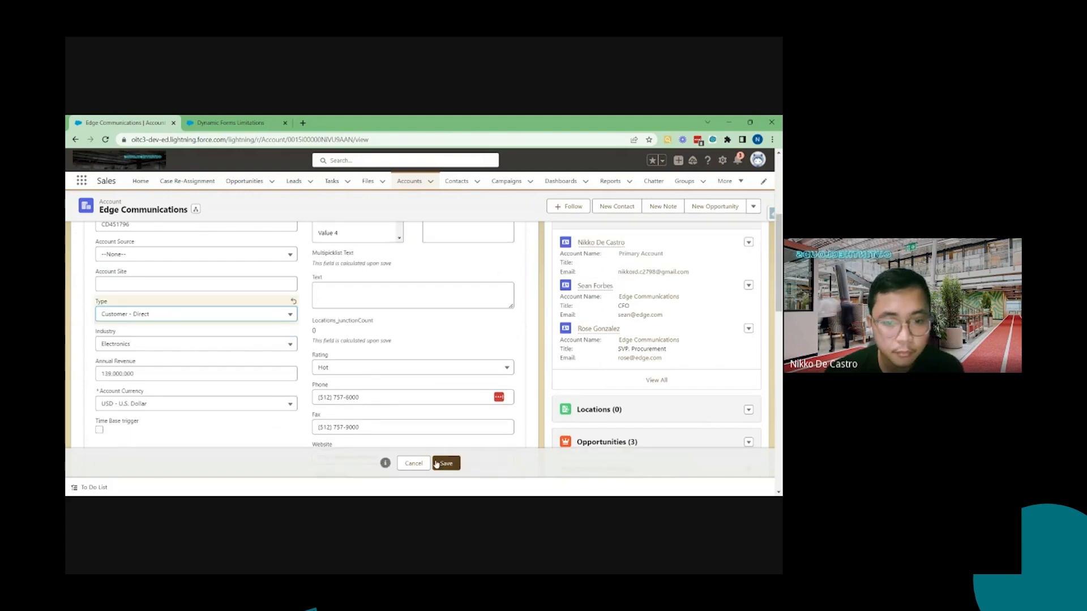
left_click(446, 463)
Review the record's Account Information and Additional Fields sections by scrolling, collapsing and expanding them
scroll(222, 317, "up", 3)
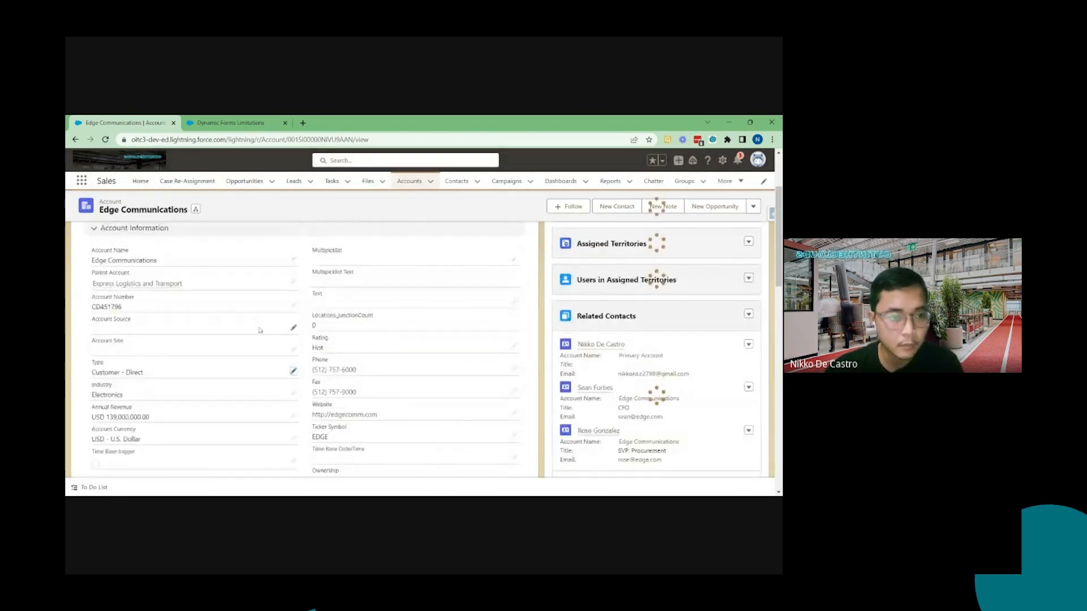
scroll(221, 317, "up", 2)
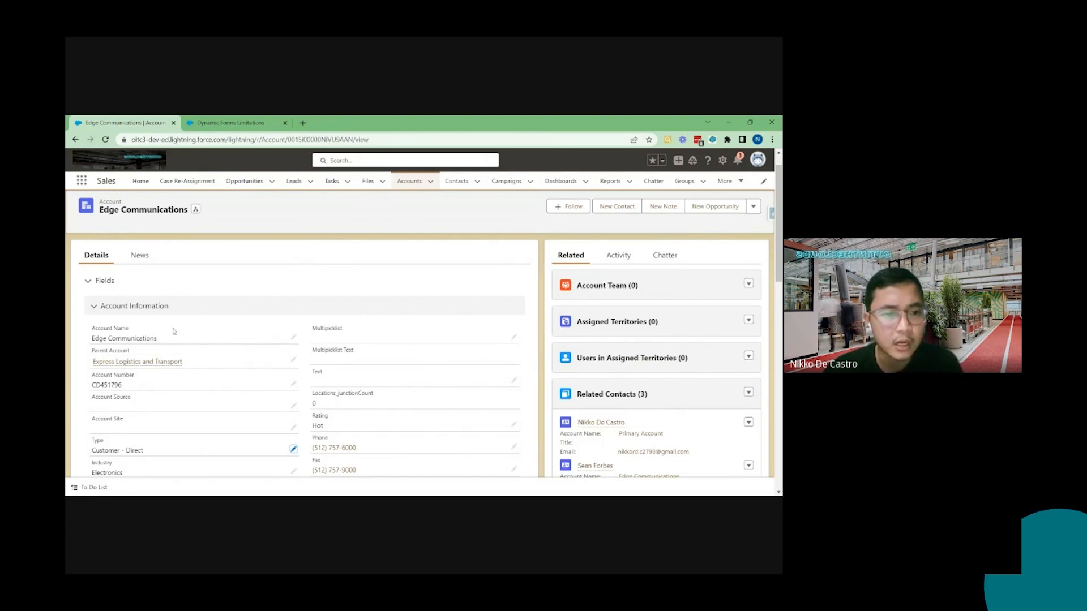
scroll(261, 339, "down", 2)
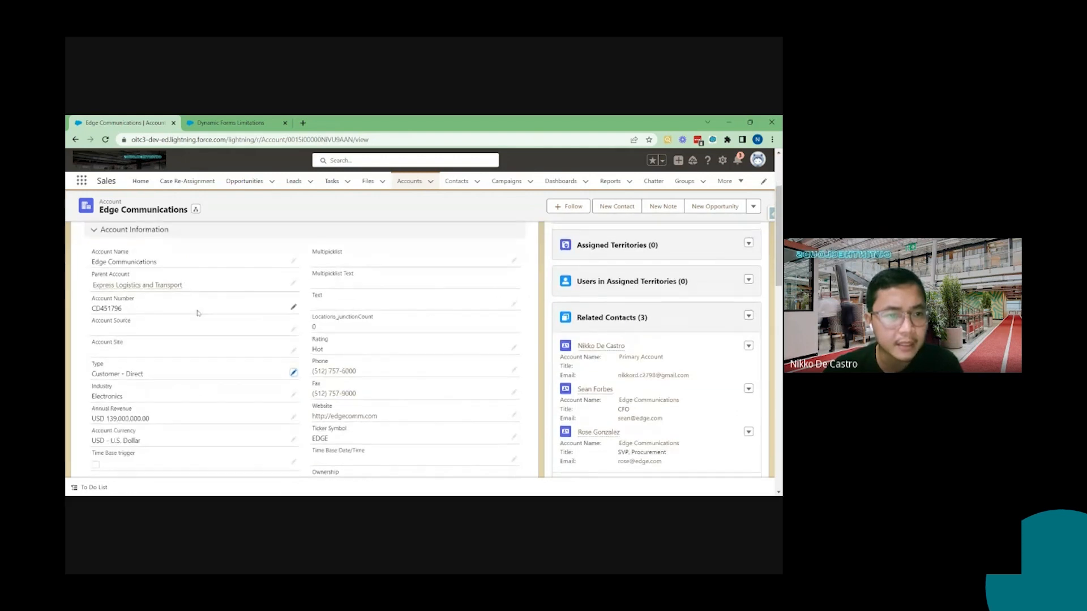
scroll(195, 312, "up", 2)
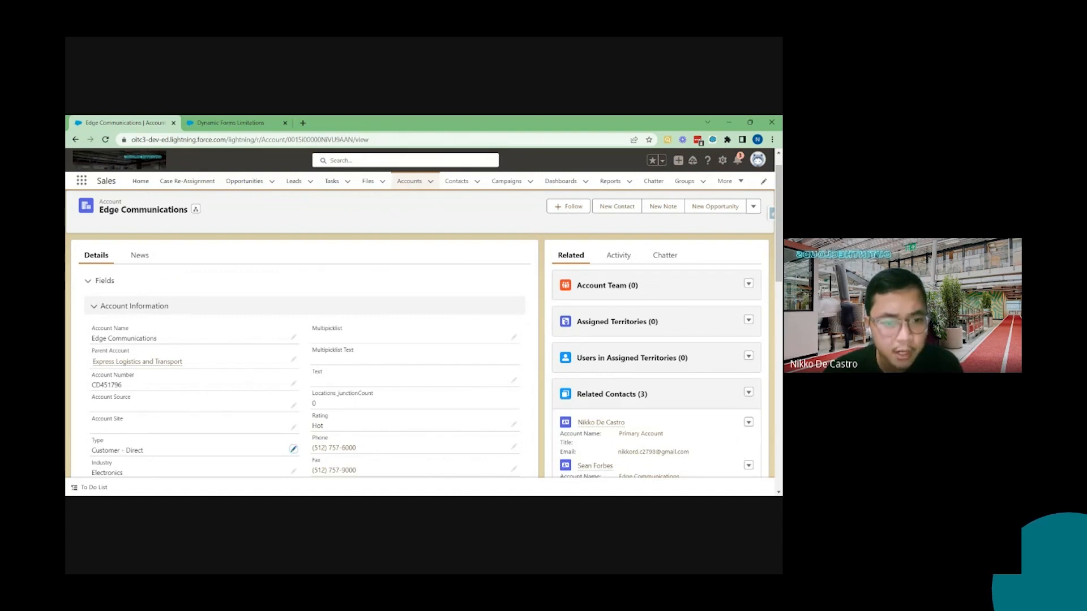
left_click(94, 307)
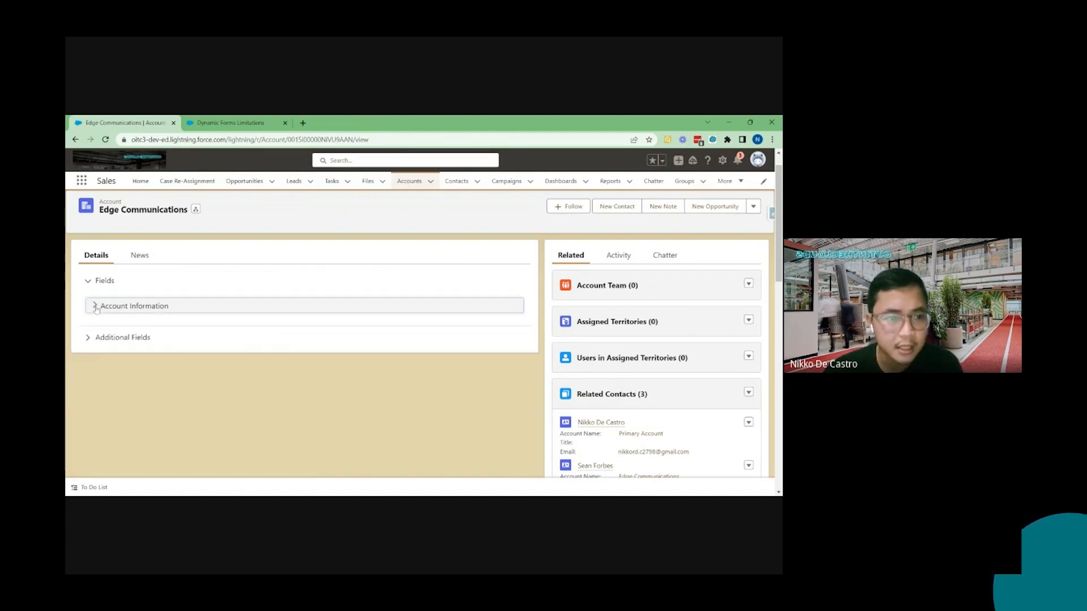
left_click(92, 338)
scroll(161, 369, "down", 3)
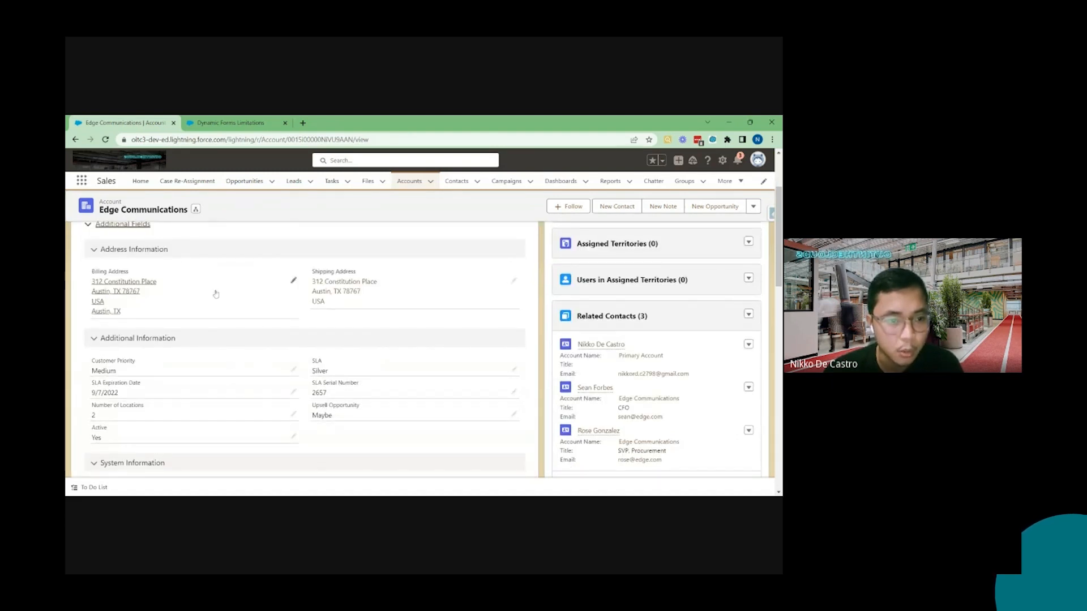
scroll(162, 369, "down", 2)
scroll(180, 312, "up", 5)
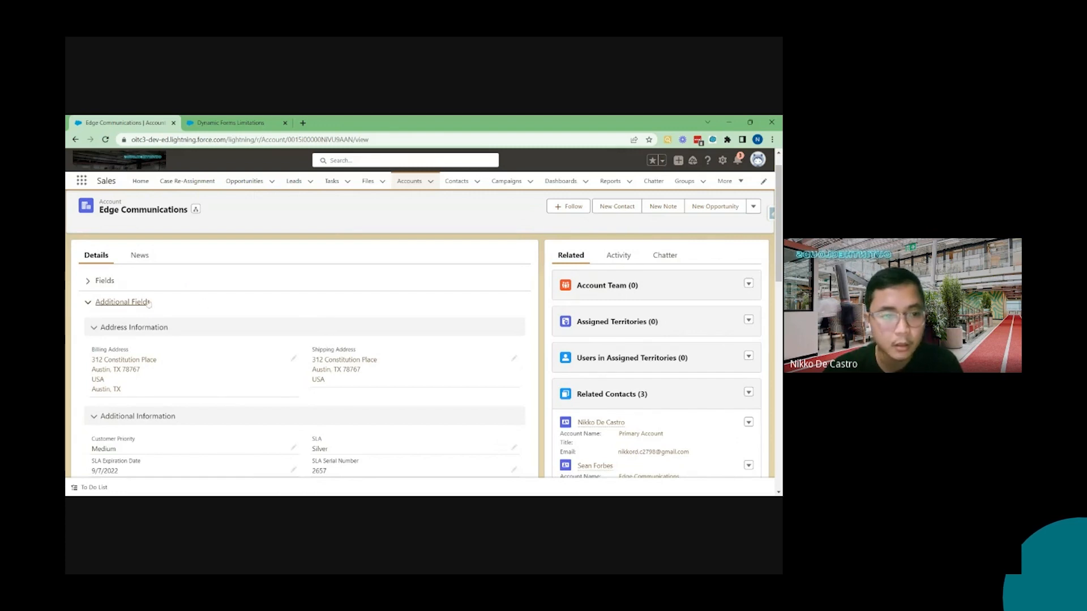
left_click(102, 281)
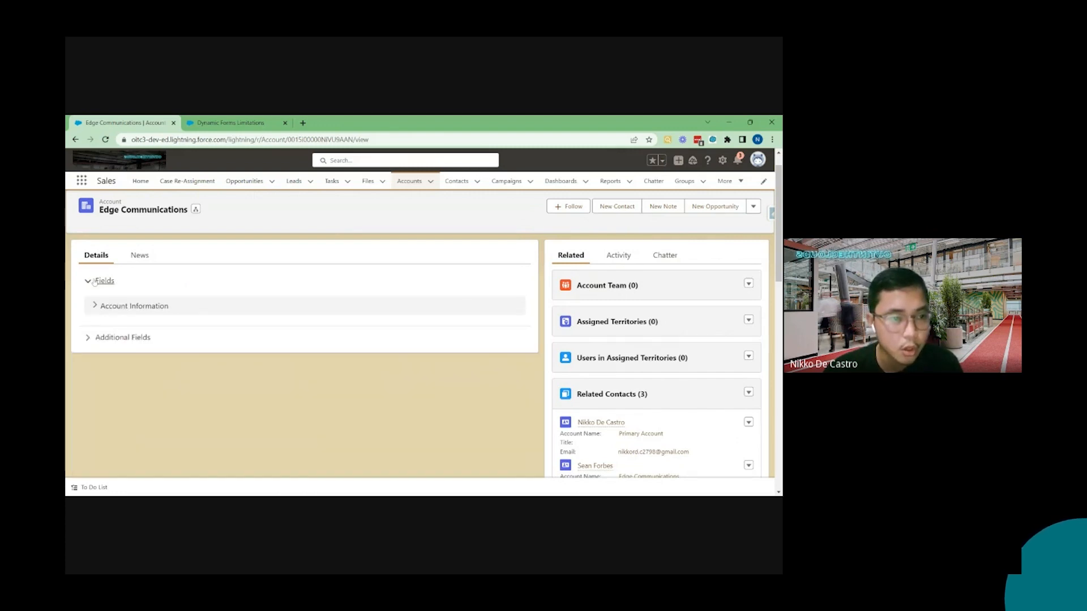
Open the Account record page in Lightning App Builder, browse the Fields list and canvas fields, and exit the builder
left_click(722, 160)
left_click(686, 268)
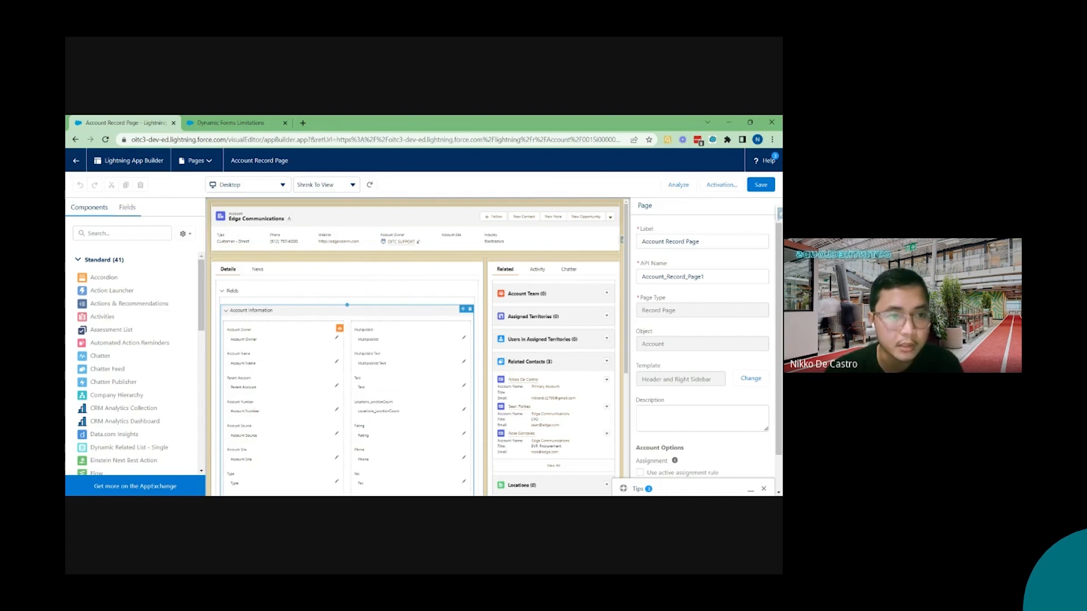
left_click(130, 211)
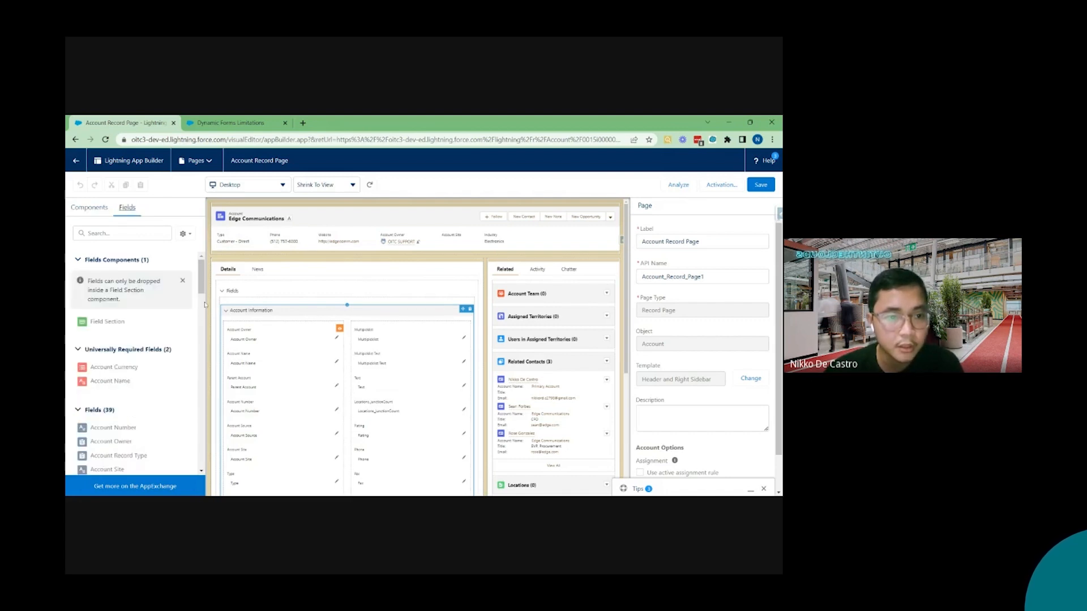
left_click_drag(203, 287, 201, 316)
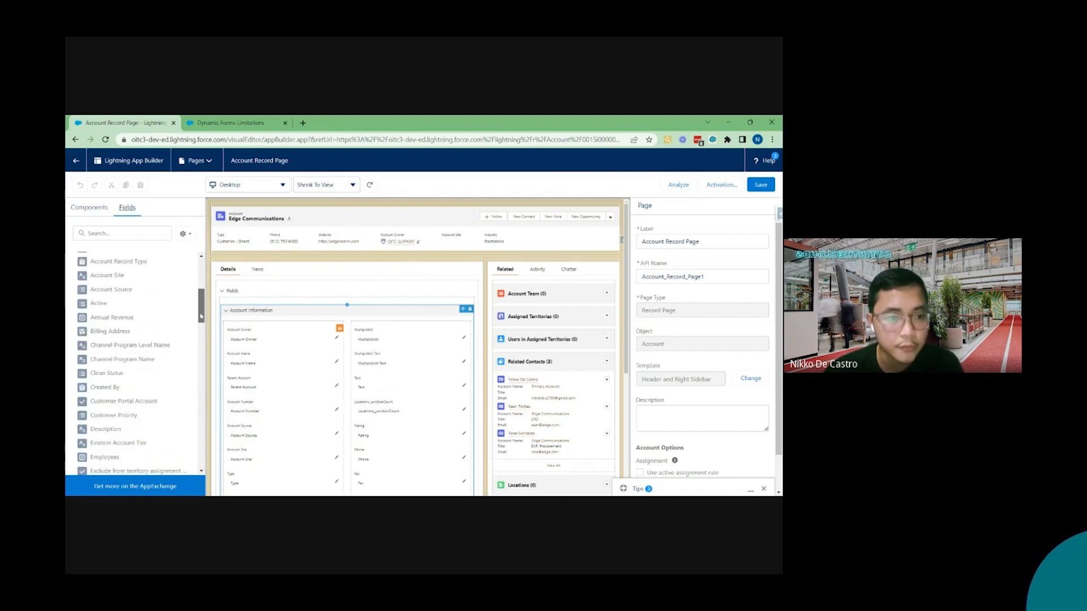
scroll(142, 368, "down", 2)
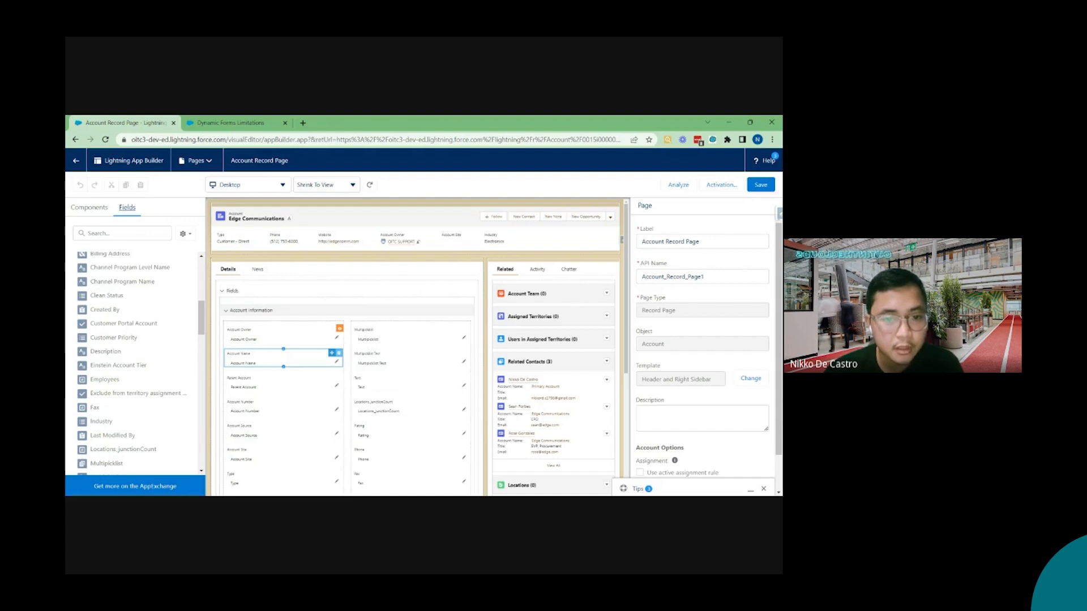
left_click(344, 338)
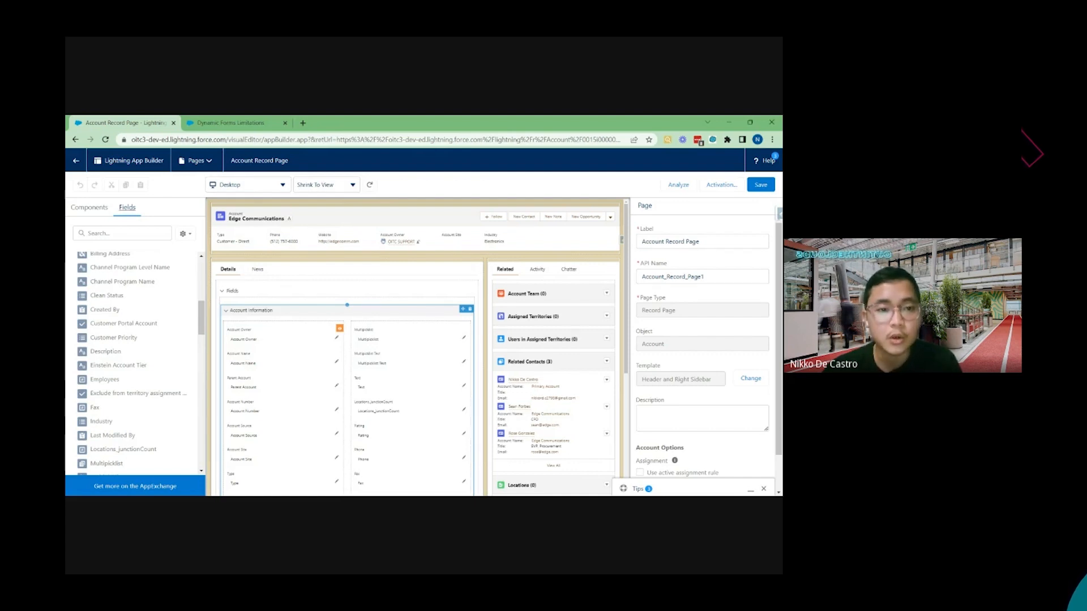
left_click(236, 219)
left_click(315, 281)
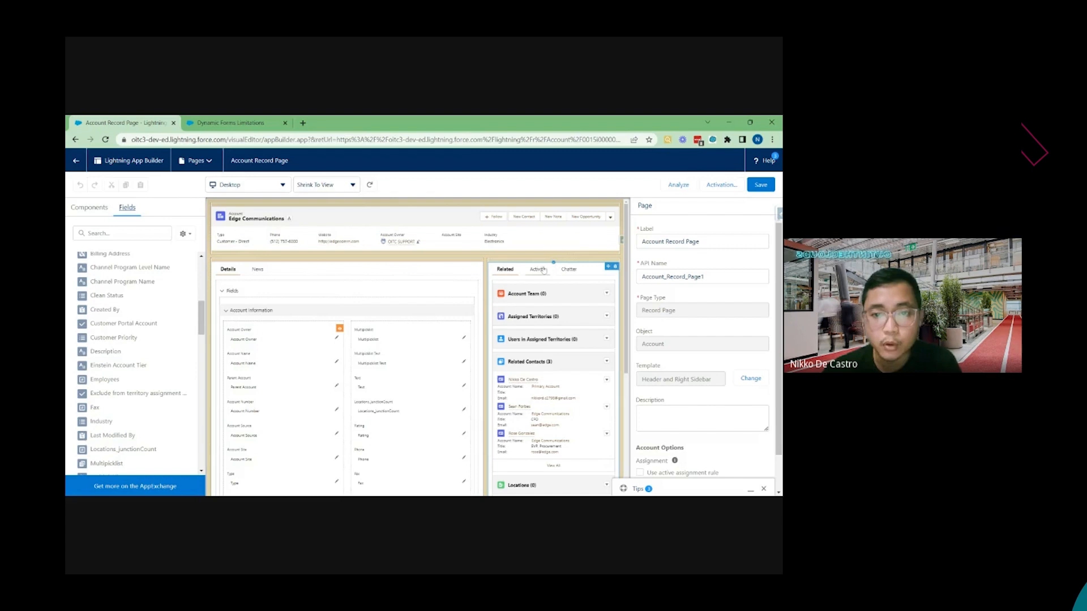
left_click(76, 164)
left_click(224, 216)
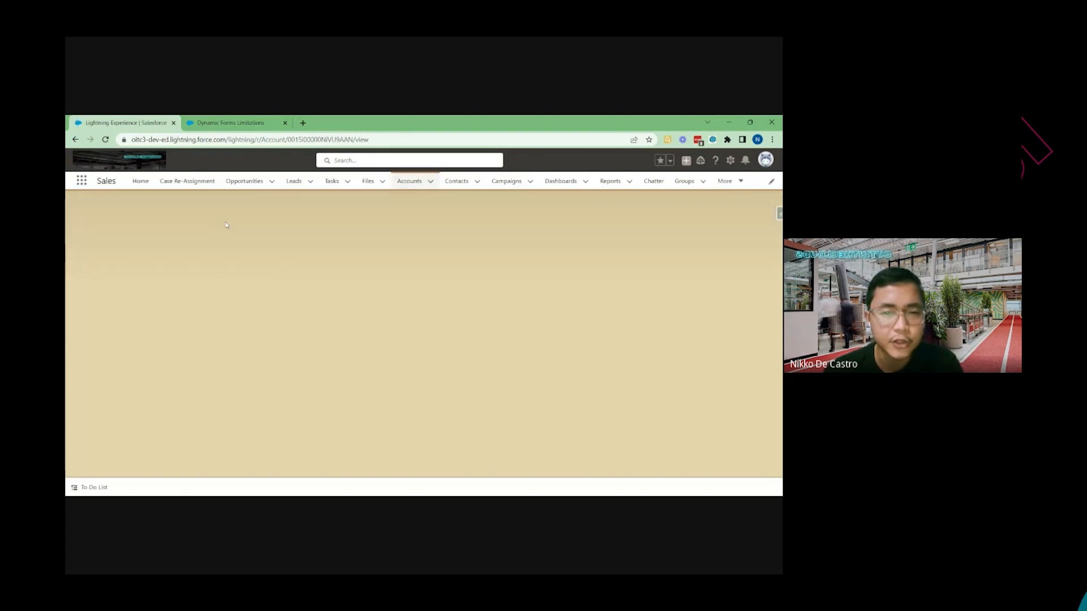
Open the test campaign's record page in Lightning App Builder and select the Record Detail component on its Details tab
left_click(508, 182)
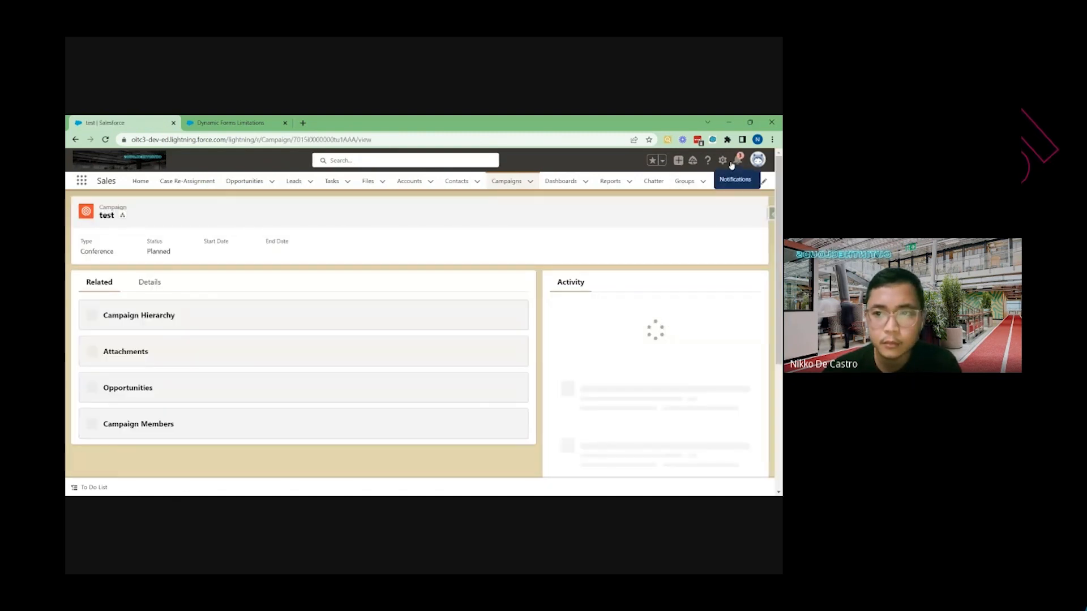
left_click(729, 162)
left_click(678, 267)
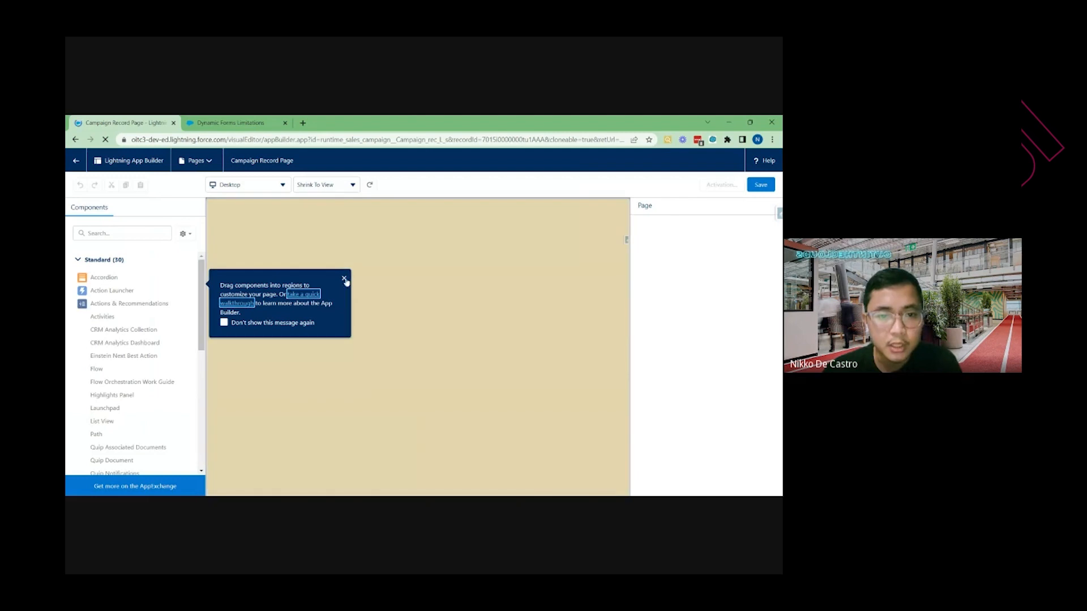
left_click(344, 279)
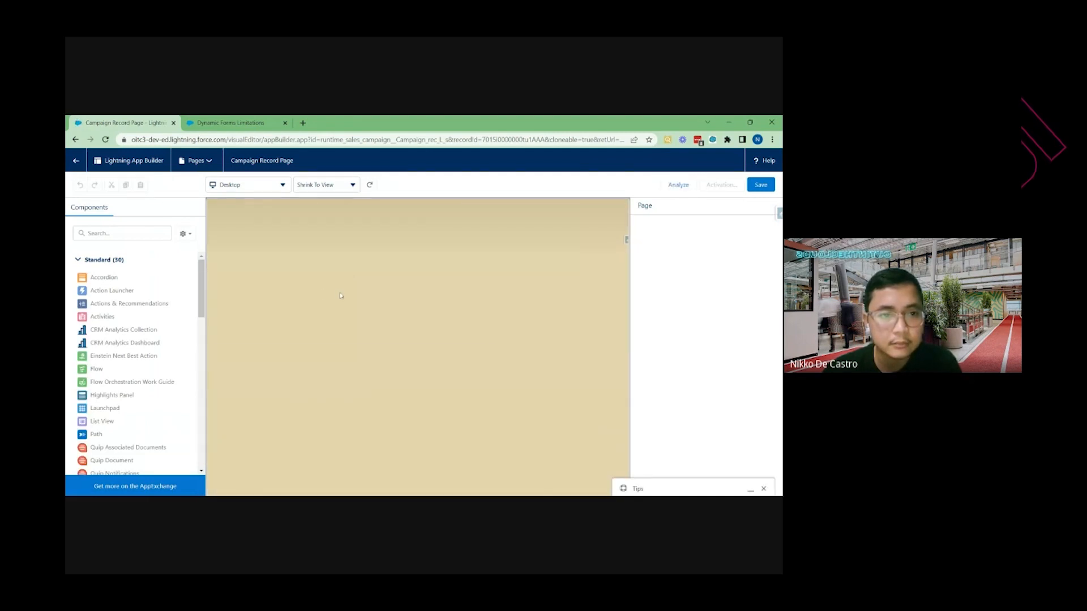
left_click(262, 314)
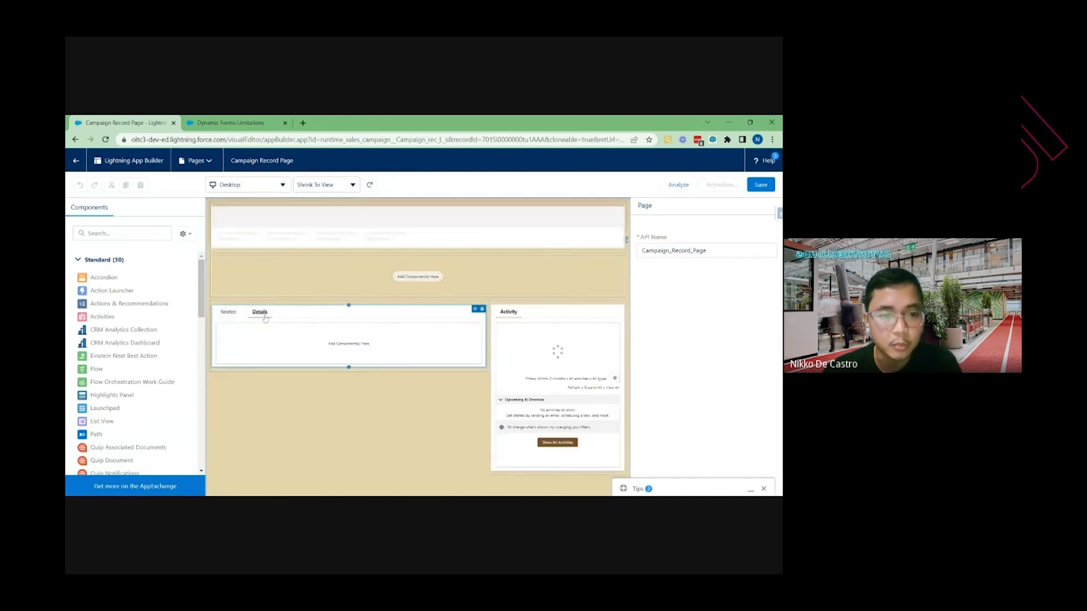
left_click(310, 333)
Close the Page Analysis panel, review the Record Detail component's properties and leave the builder
scroll(286, 354, "down", 2)
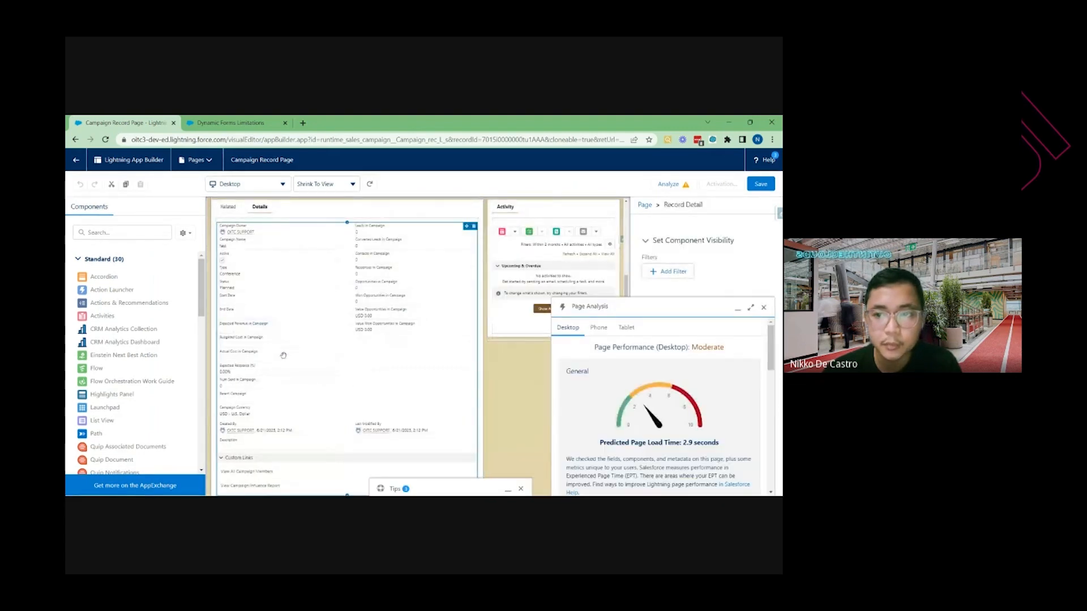
left_click(764, 307)
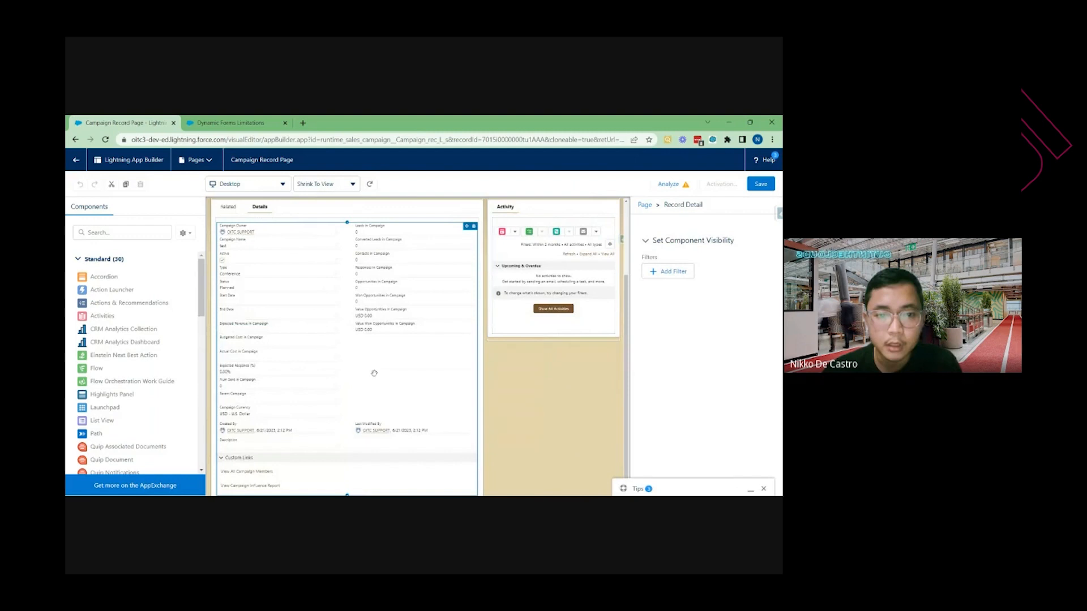
scroll(362, 372, "up", 2)
scroll(328, 340, "down", 2)
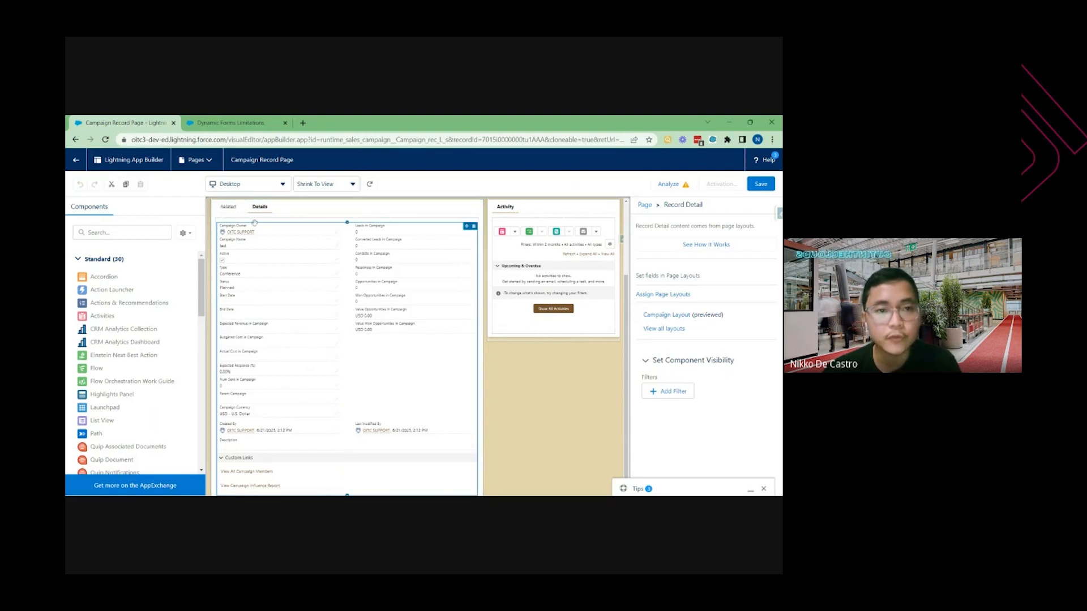
left_click(73, 166)
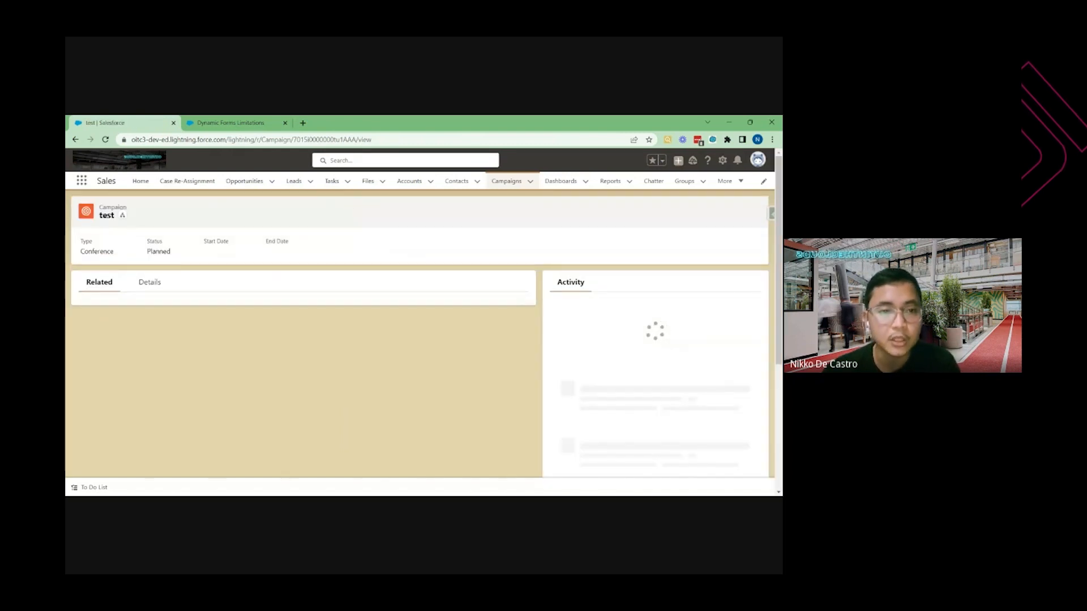
Open the Edge Communications account from the Accounts list and scroll through its Fields section
left_click(412, 181)
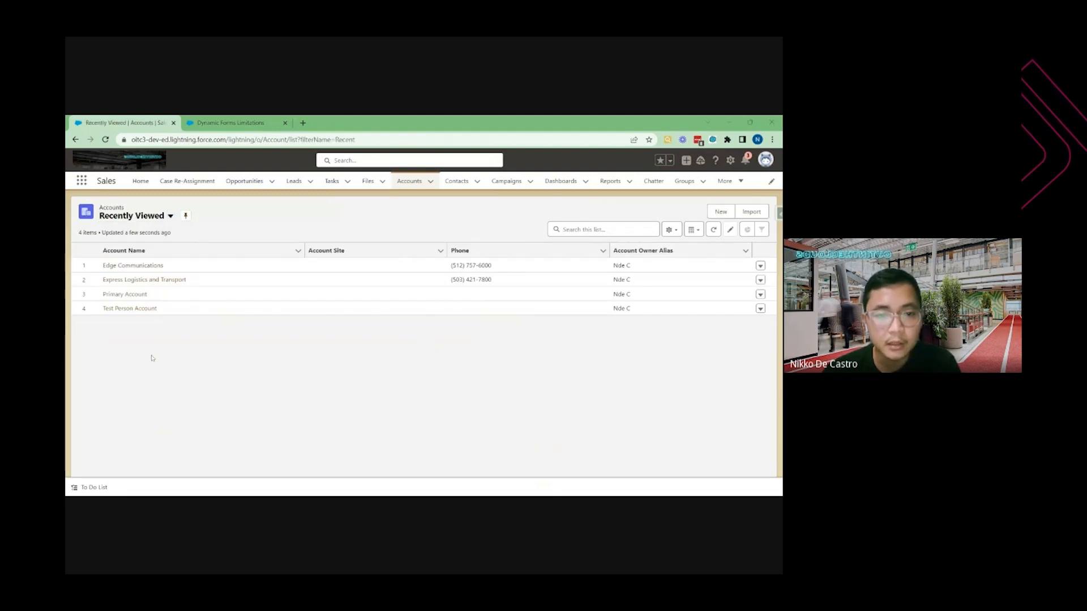
left_click(133, 265)
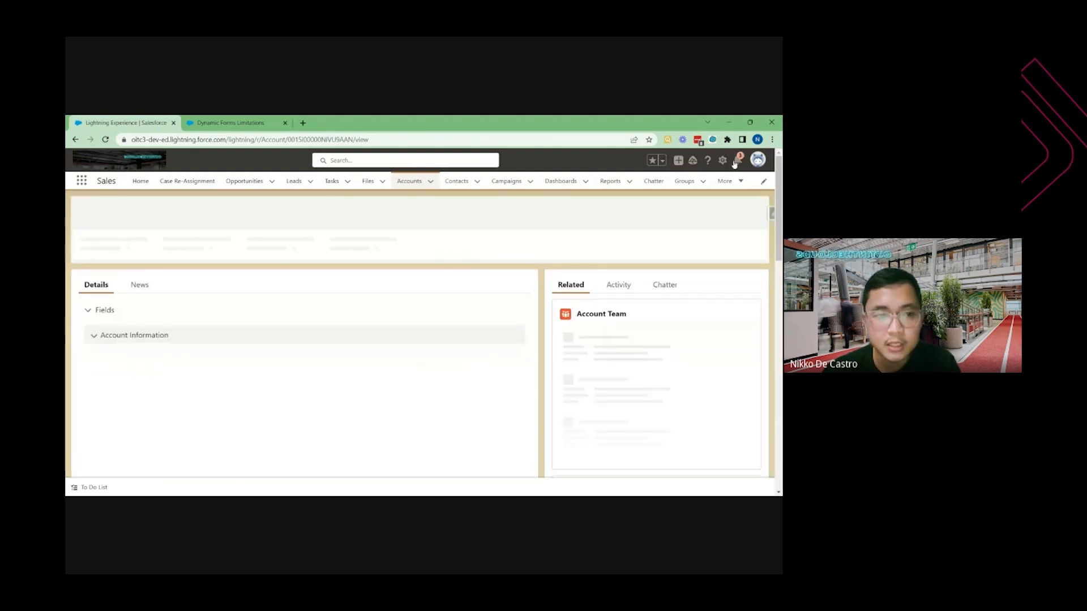
scroll(301, 365, "down", 3)
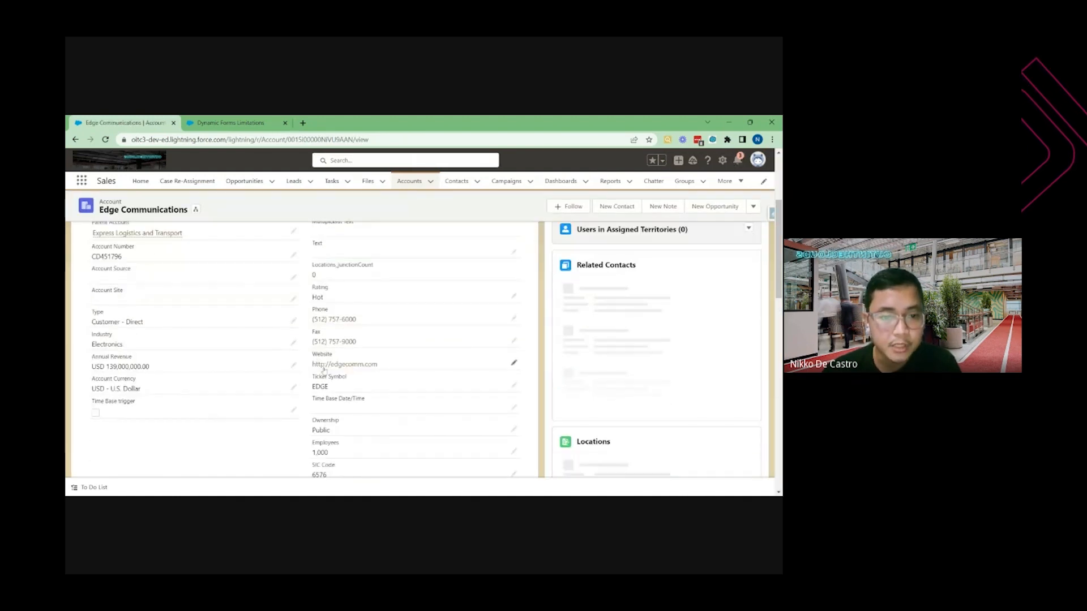
scroll(301, 366, "up", 2)
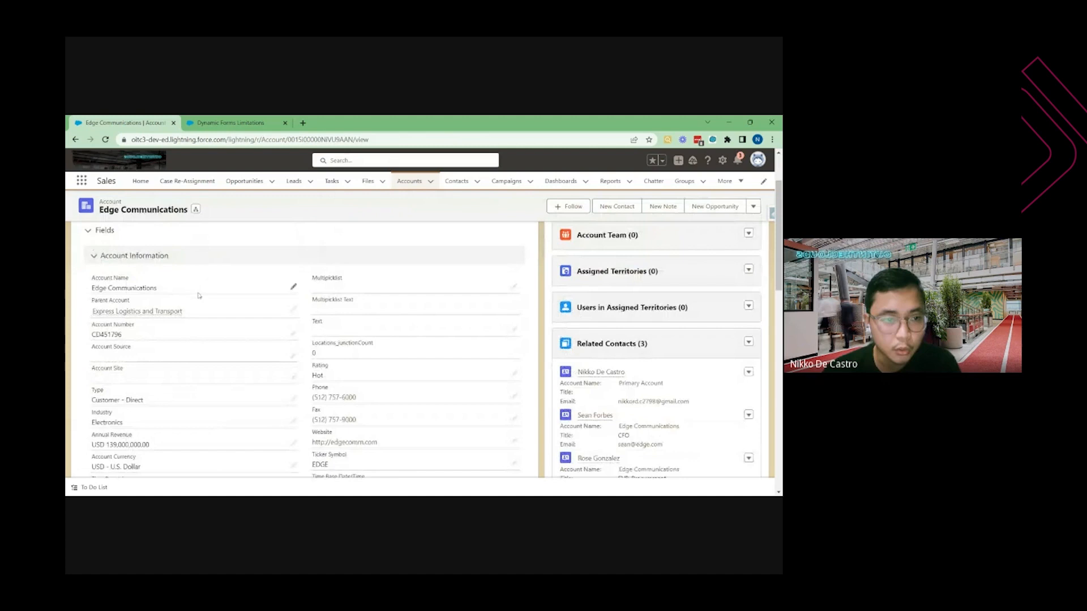
scroll(206, 416, "down", 4)
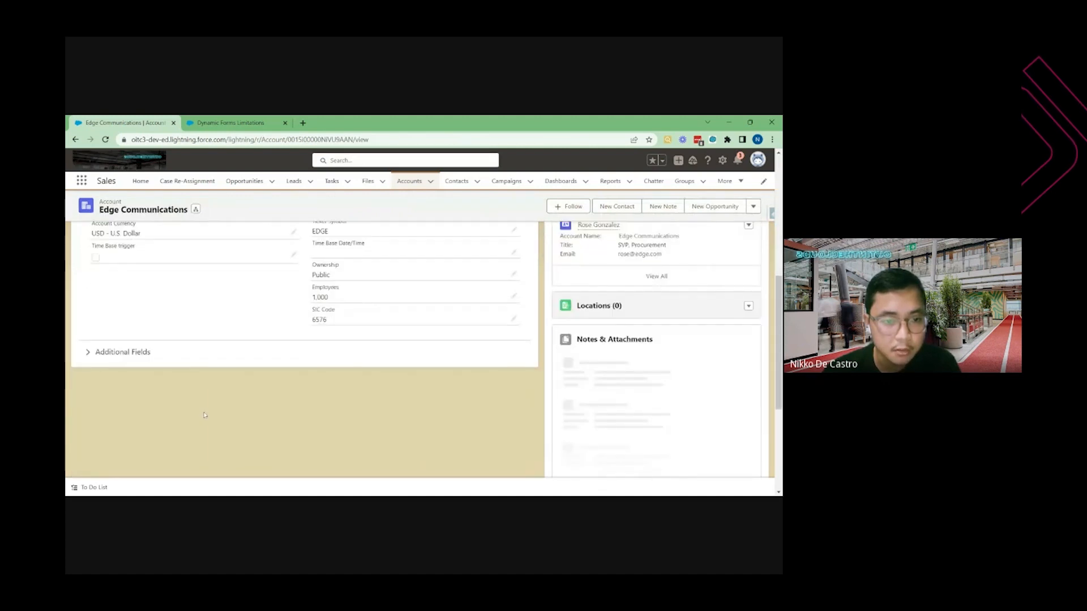
scroll(205, 396, "up", 5)
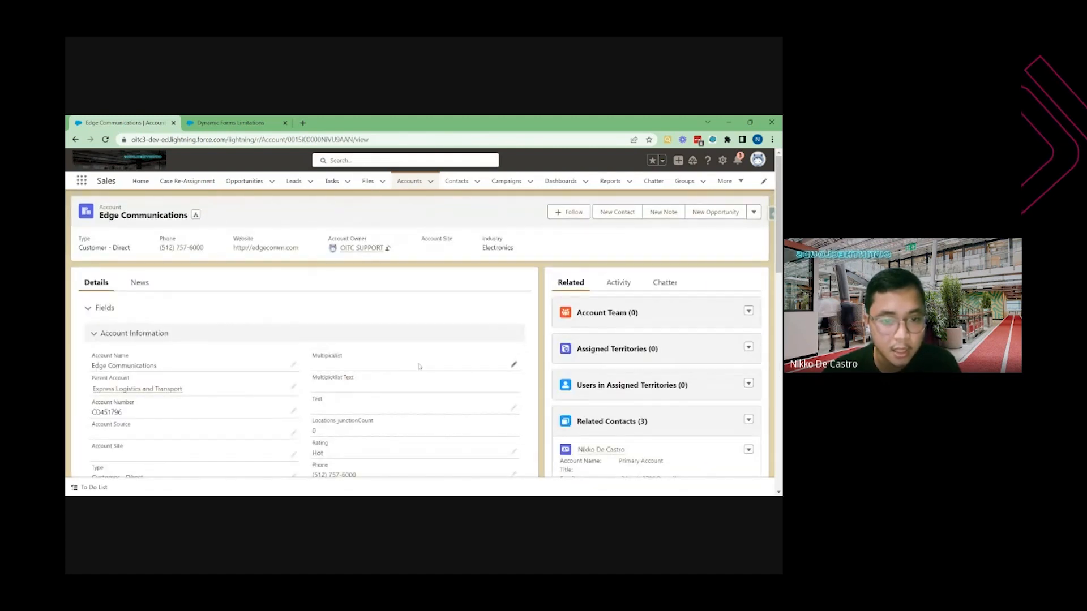
scroll(419, 366, "down", 5)
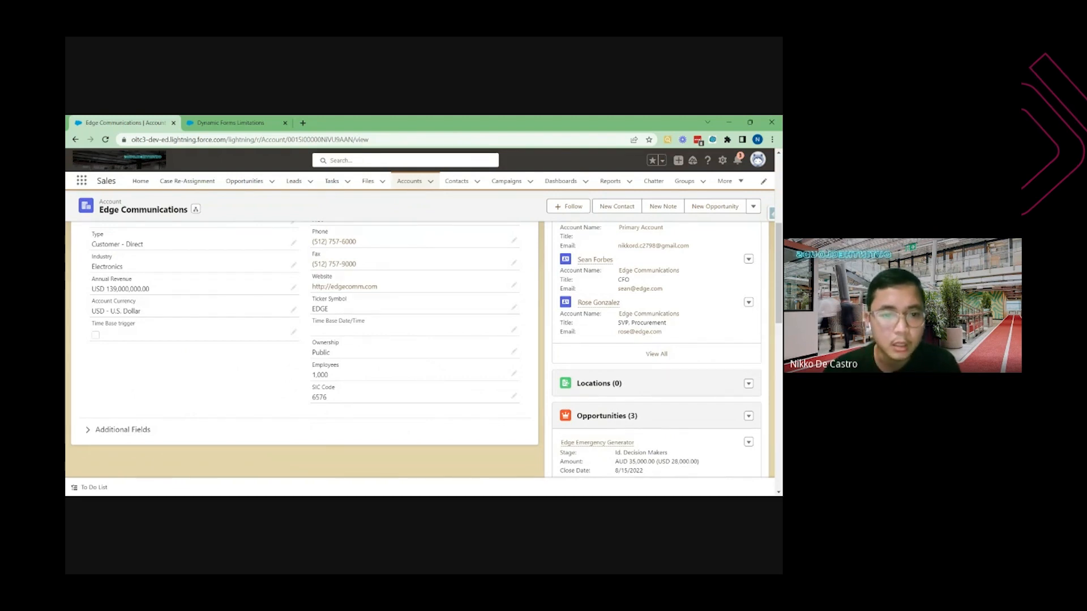
Read the General and Migration sections of the Dynamic Forms Limitations help article, then return to the Edge Communications account tab
scroll(283, 376, "up", 8)
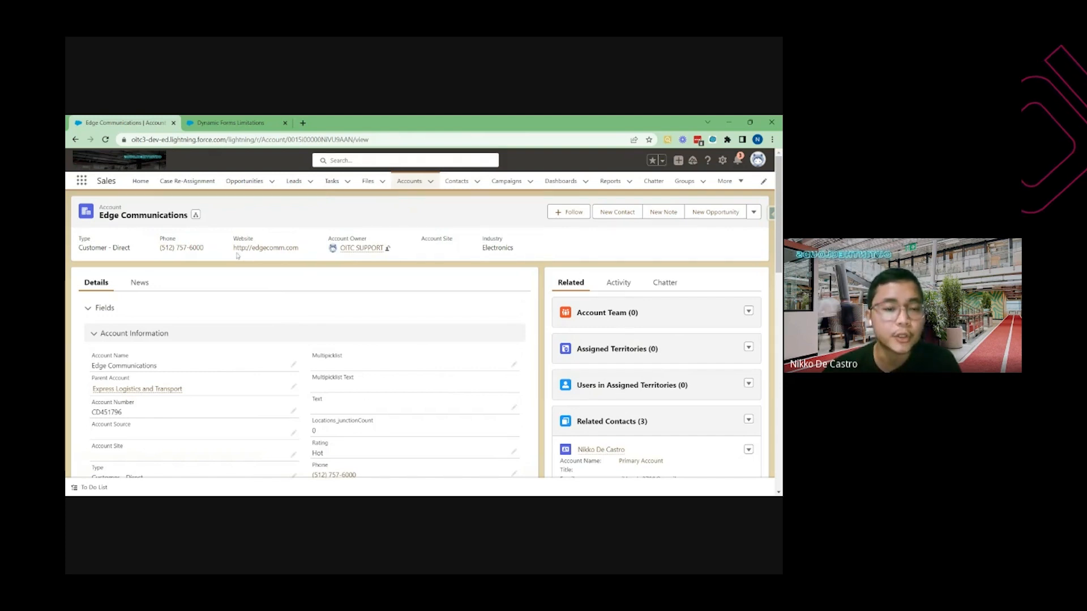
left_click(238, 130)
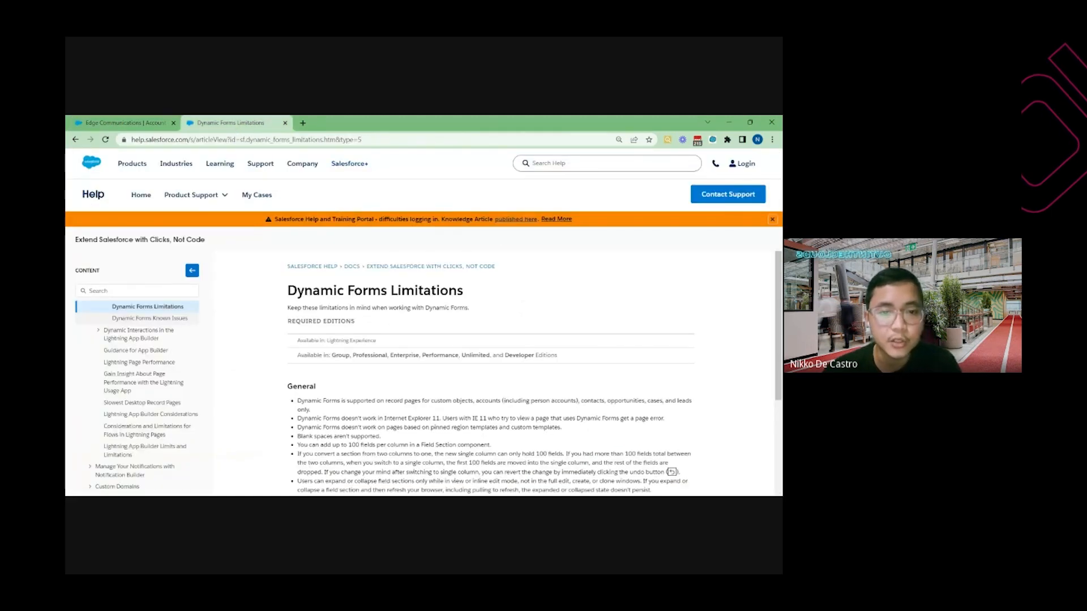
left_click_drag(465, 290, 285, 293)
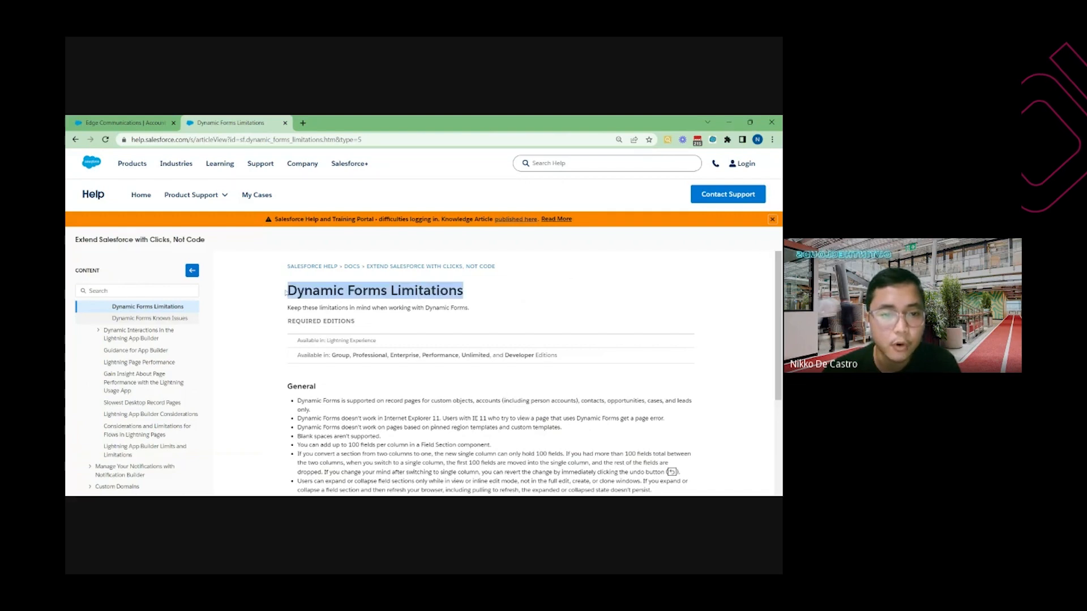
scroll(780, 333, "down", 2)
scroll(780, 333, "down", 2)
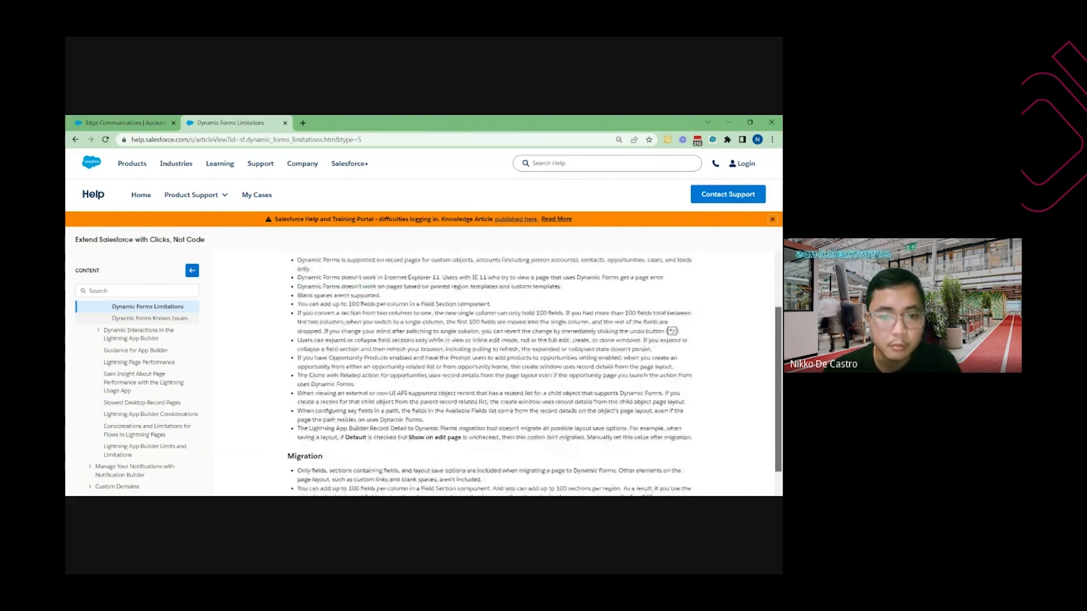
scroll(535, 373, "down", 1)
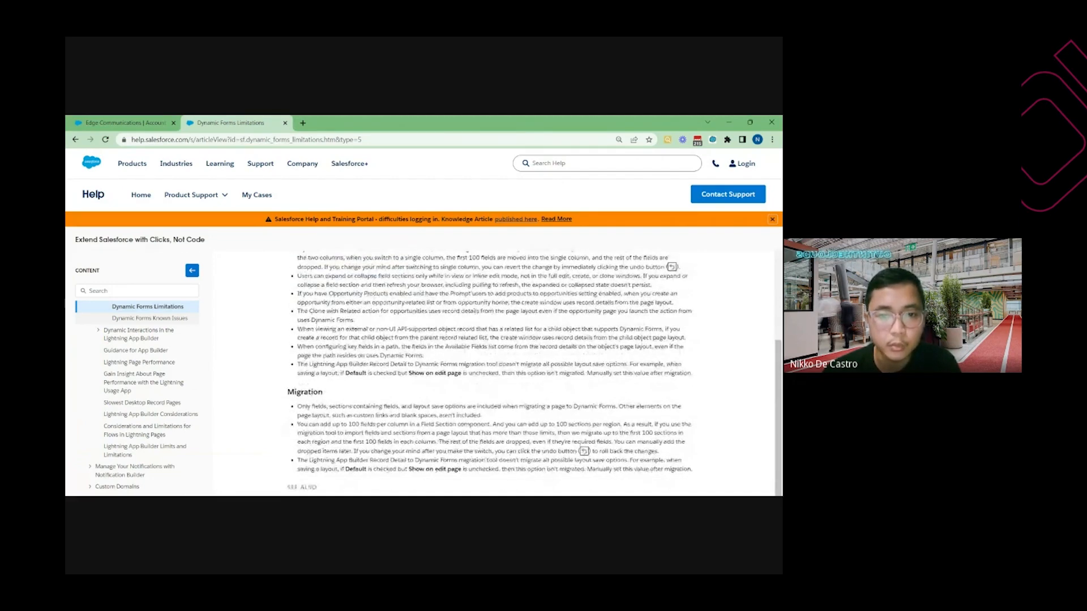
scroll(561, 359, "up", 2)
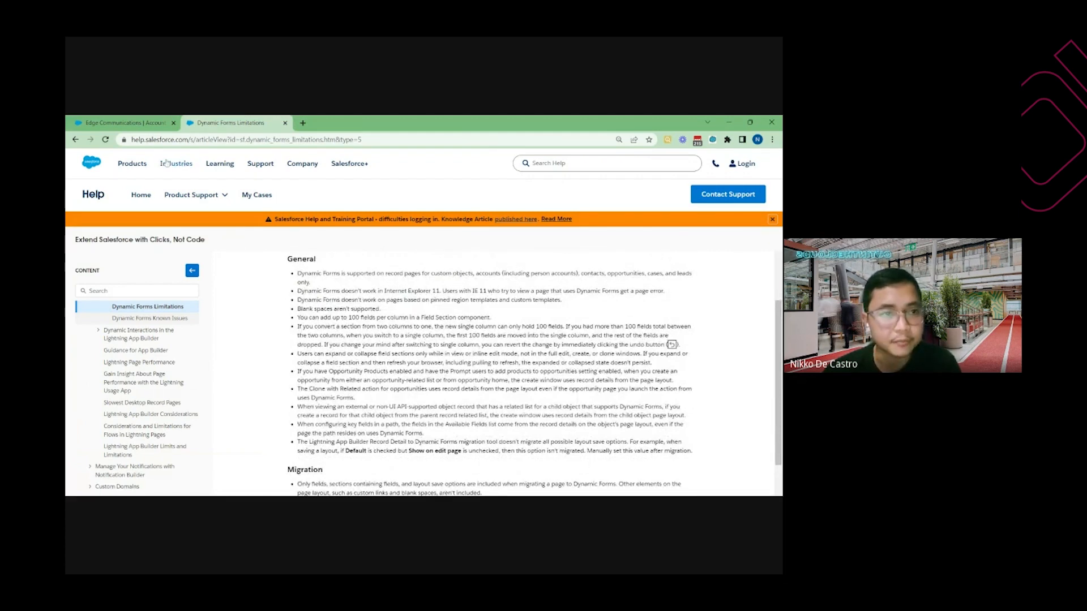
left_click(126, 123)
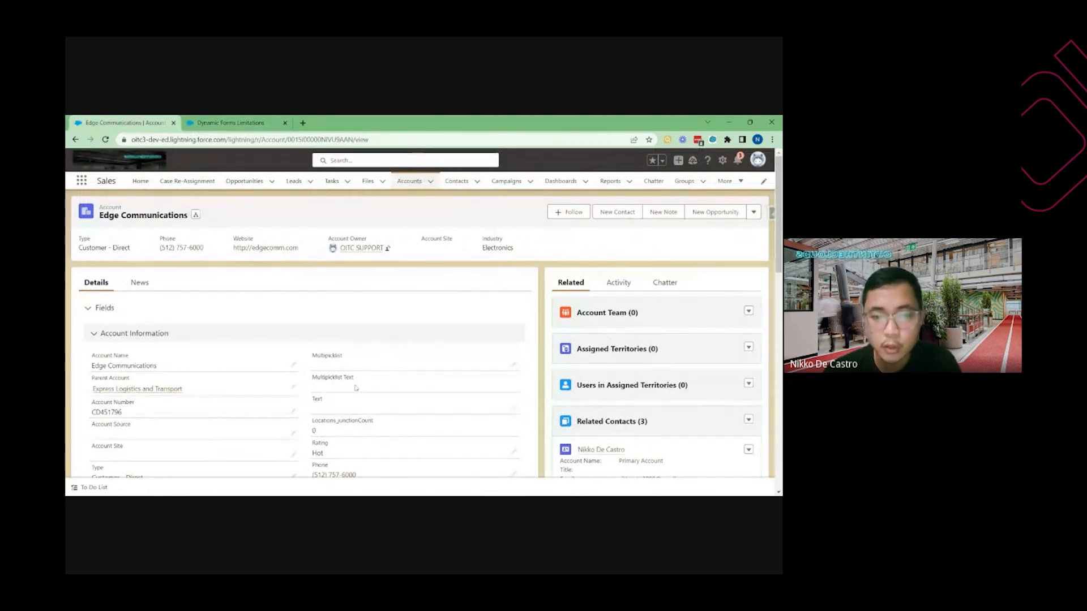